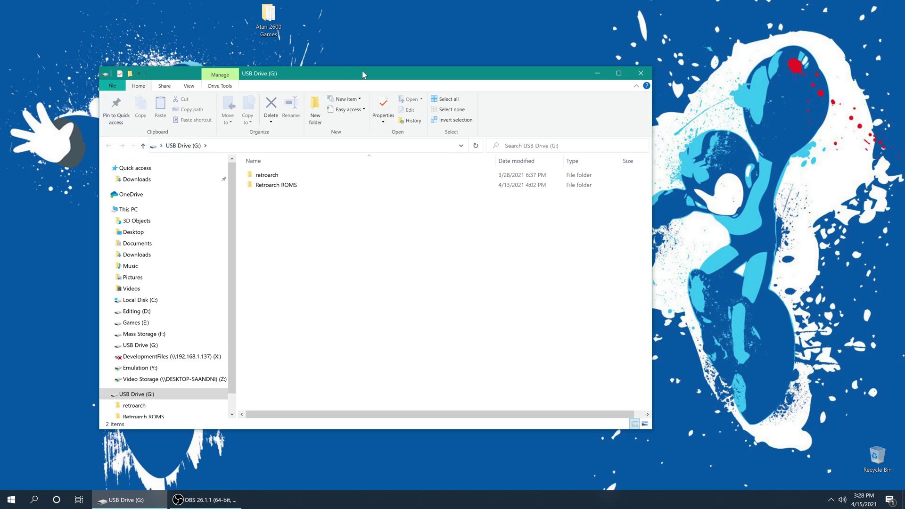
- Copy the desktop's Atari 2600 Games folder into the USB drive's Retroarch ROMS folder
left_click_drag(366, 77, 271, 23)
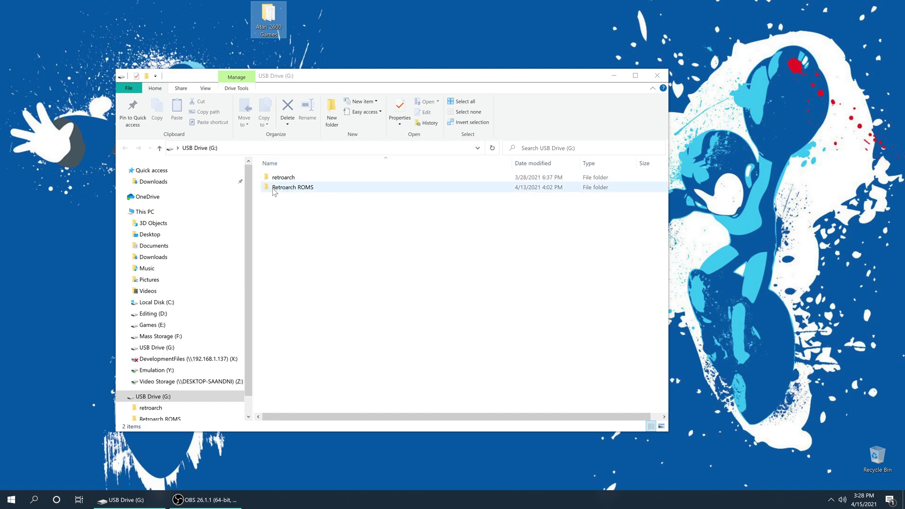
double_click(312, 190)
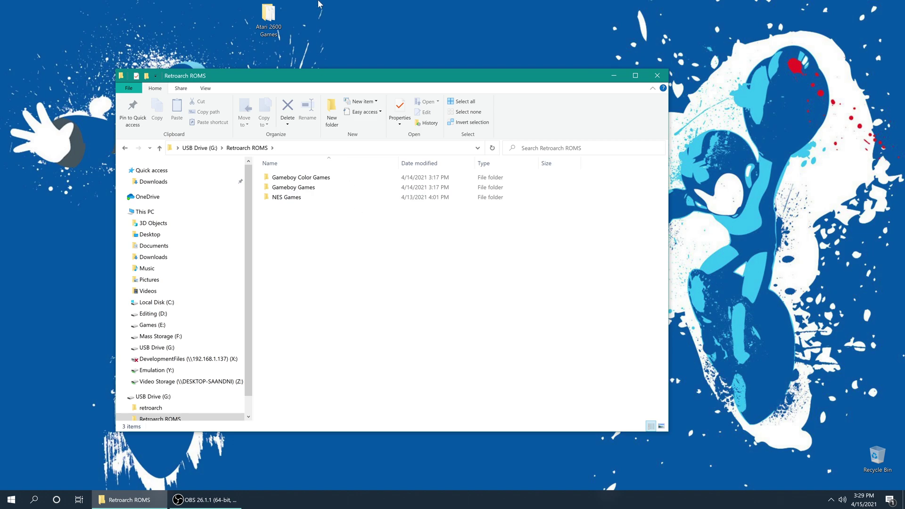
left_click_drag(268, 14, 409, 297)
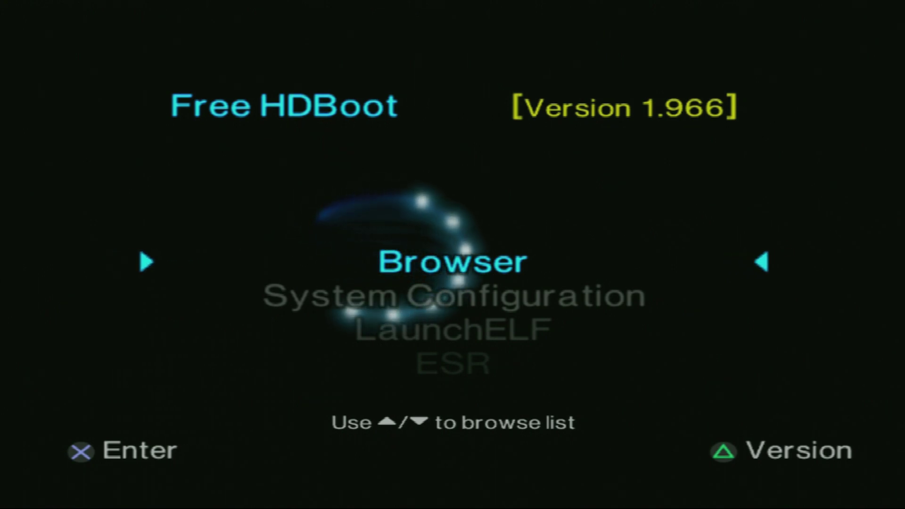
- Highlight Retroarch in the Free HDBoot list and launch it on the PS2
key("Down")
key("Down")
key("Down")
key("Down")
key("Down")
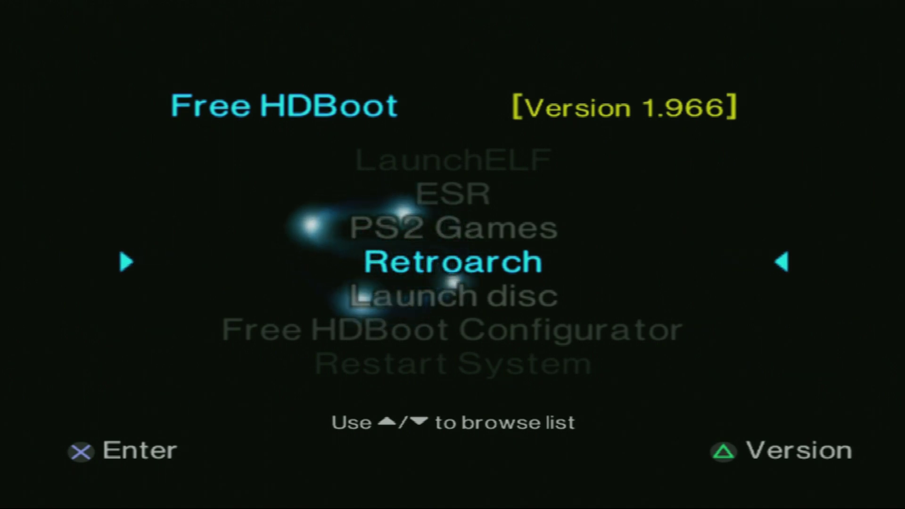
key("Up")
key("Up")
key("Up")
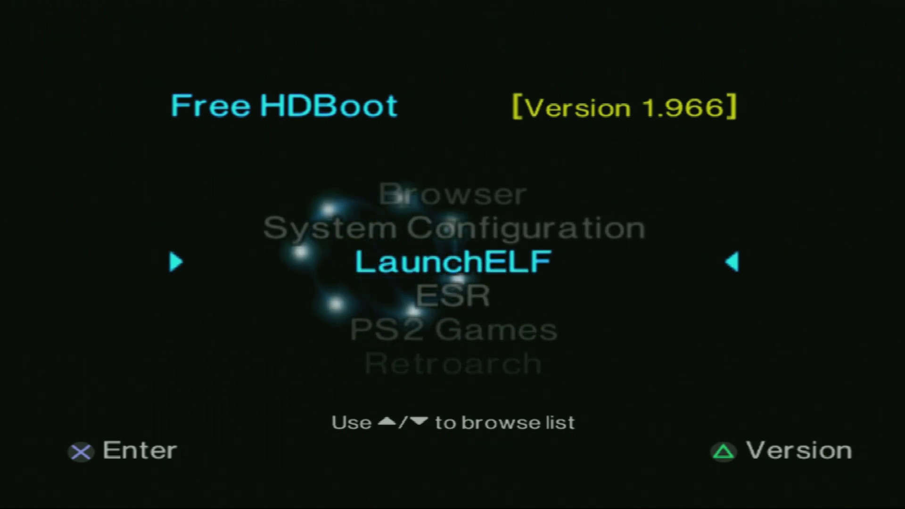
key("Down")
key("Down")
key("Down")
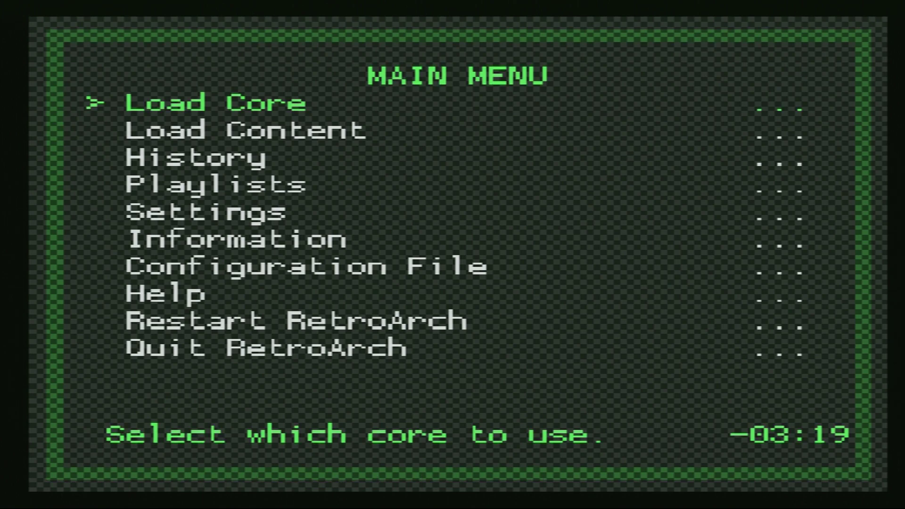
key("Down")
key("Return")
key("Down")
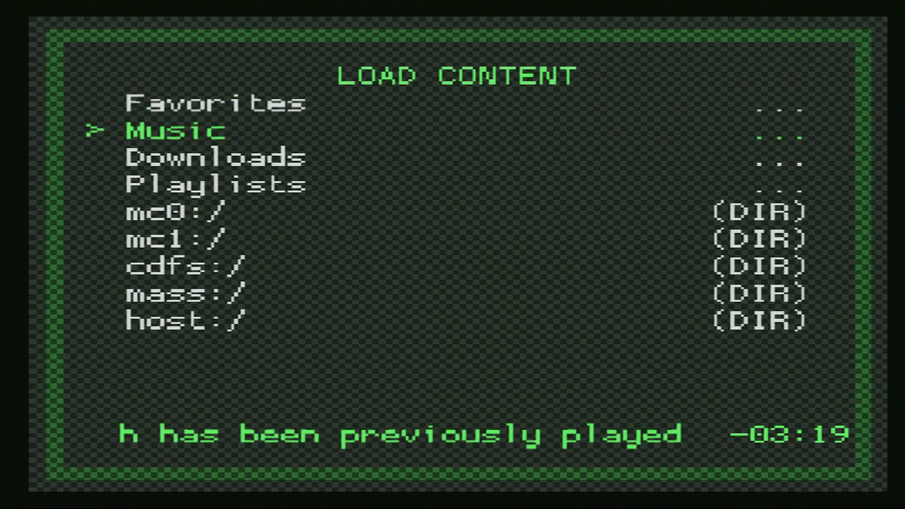
key("Down")
key("Down")
key("Down")
key("Down")
key("Down")
key("Down")
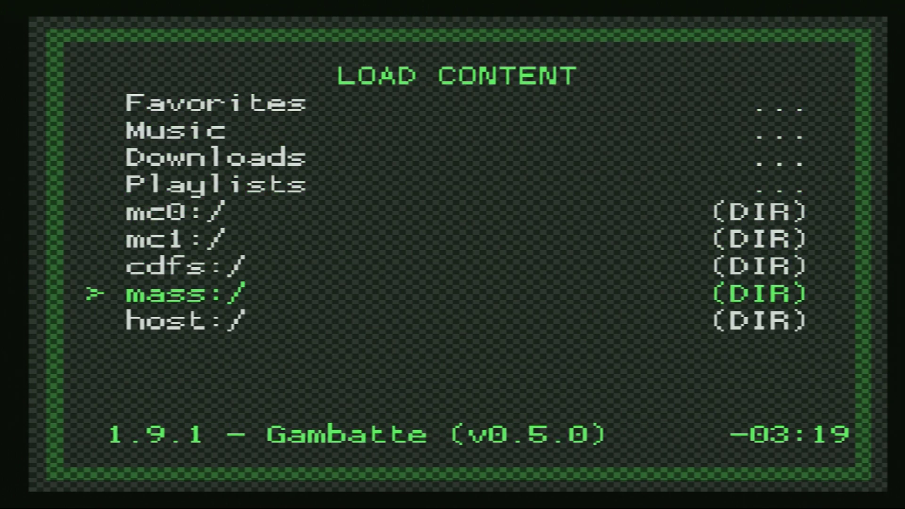
key("Return")
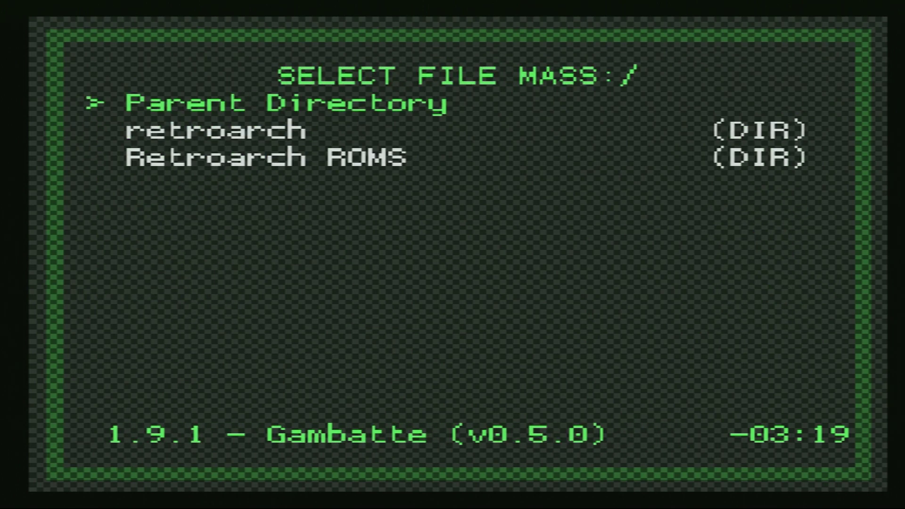
key("Down")
key("Down")
key("Return")
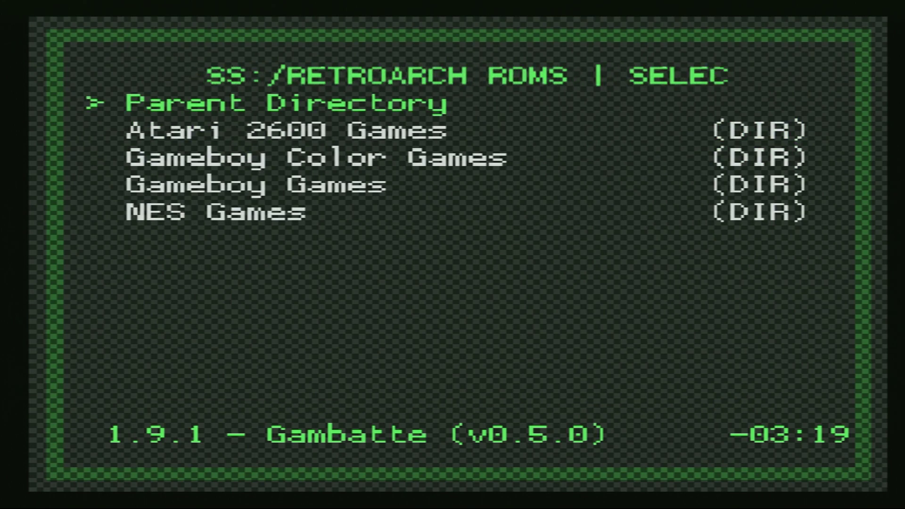
key("Down")
key("Return")
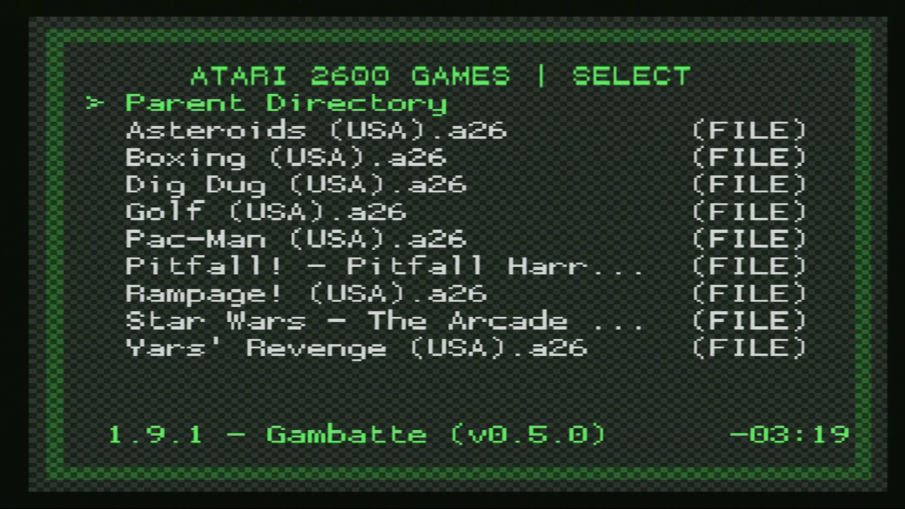
key("Down")
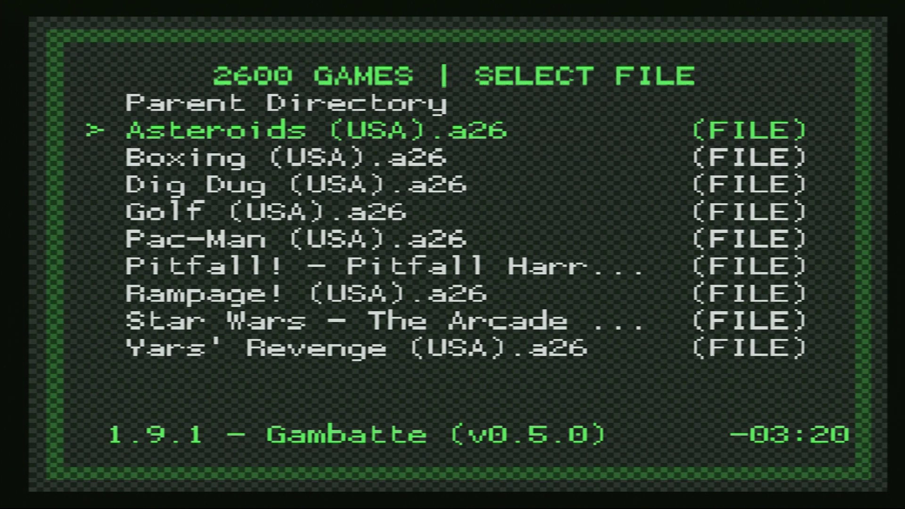
key("BackSpace")
key("BackSpace")
key("BackSpace")
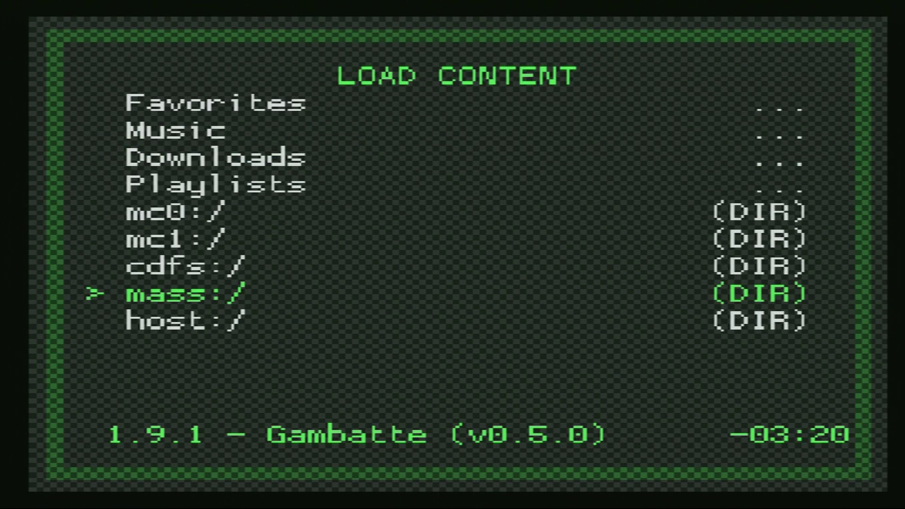
key("BackSpace")
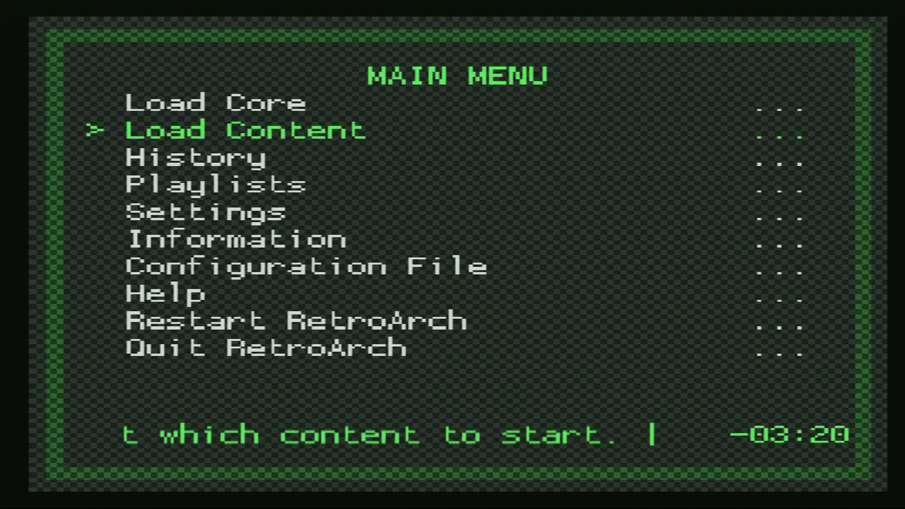
key("Down")
key("Down")
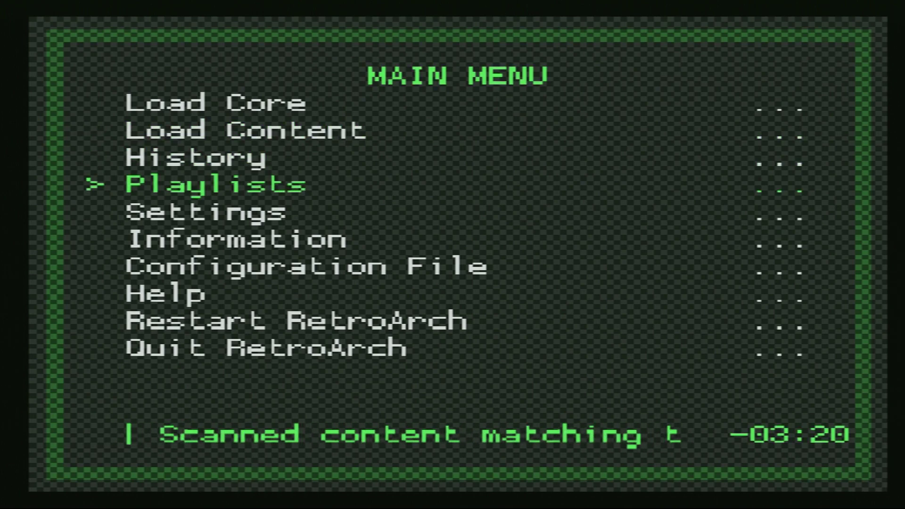
- In Manual Scan, set the content directory to mass:/Retroarch ROMS/Atari 2600 Games
key("Return")
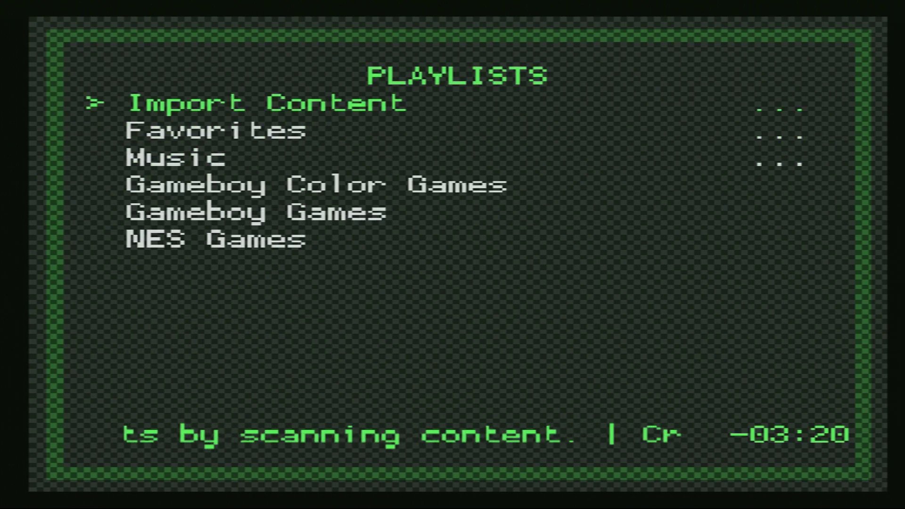
key("Return")
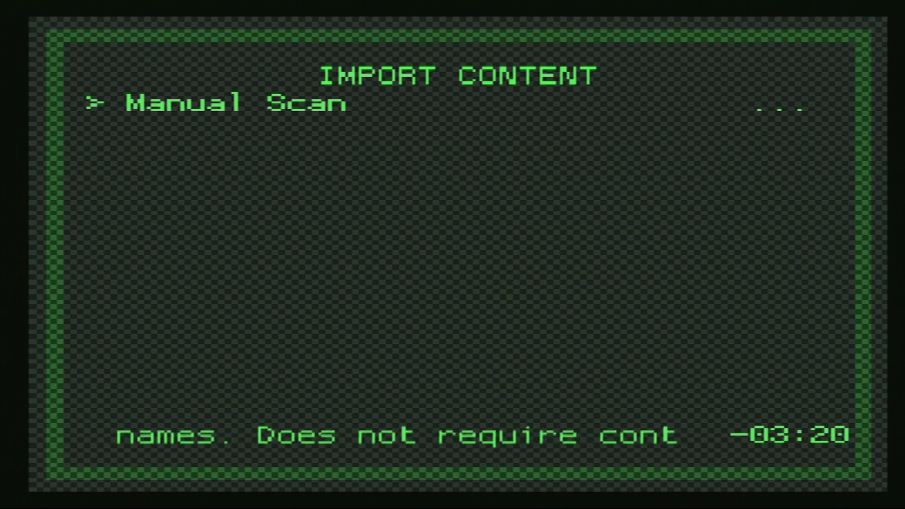
key("Return")
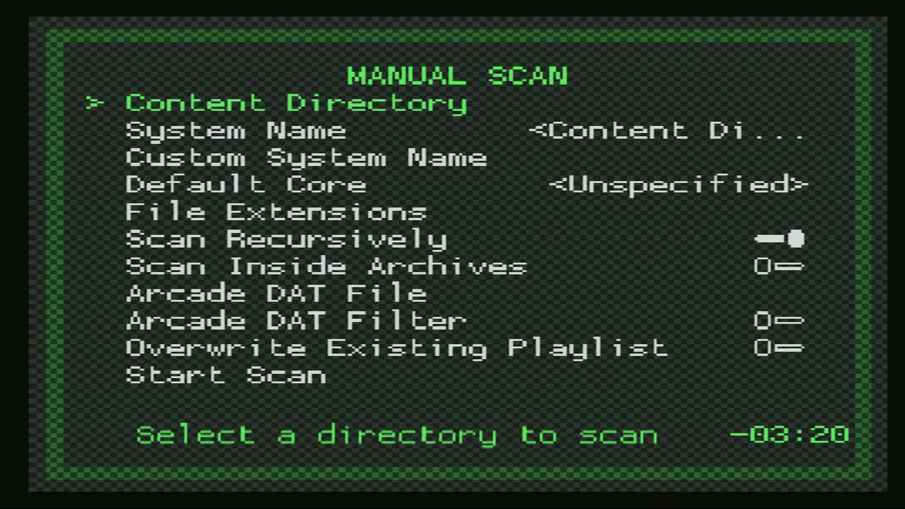
key("Return")
key("Down")
key("Down")
key("Down")
key("Return")
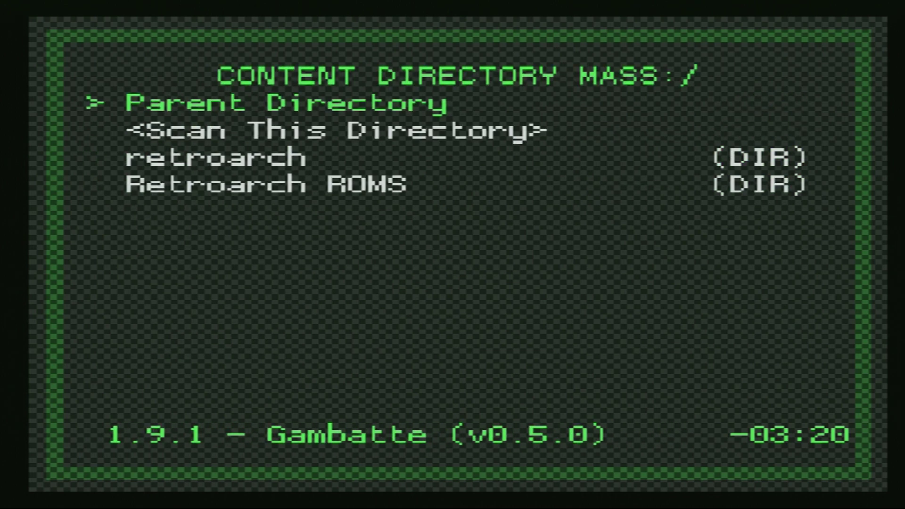
key("Down")
key("Down")
key("Down")
key("Return")
key("Down")
key("Down")
key("Return")
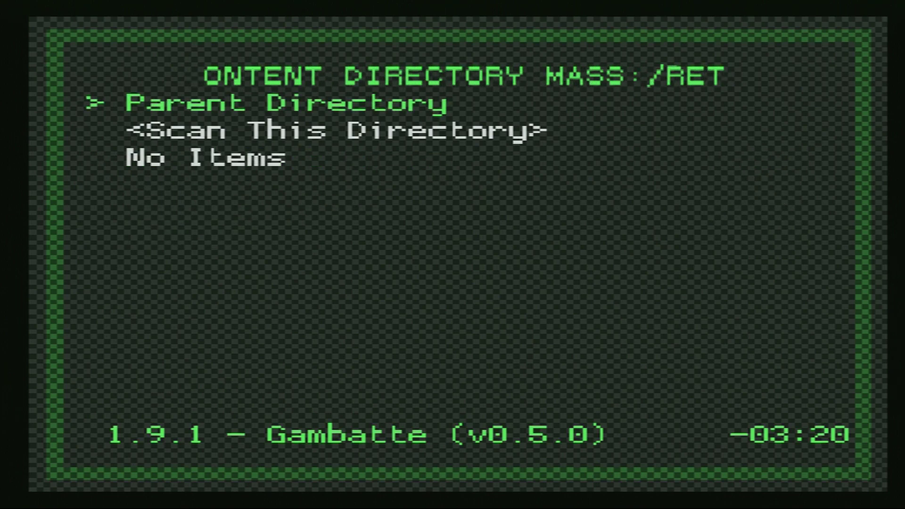
key("Down")
key("Return")
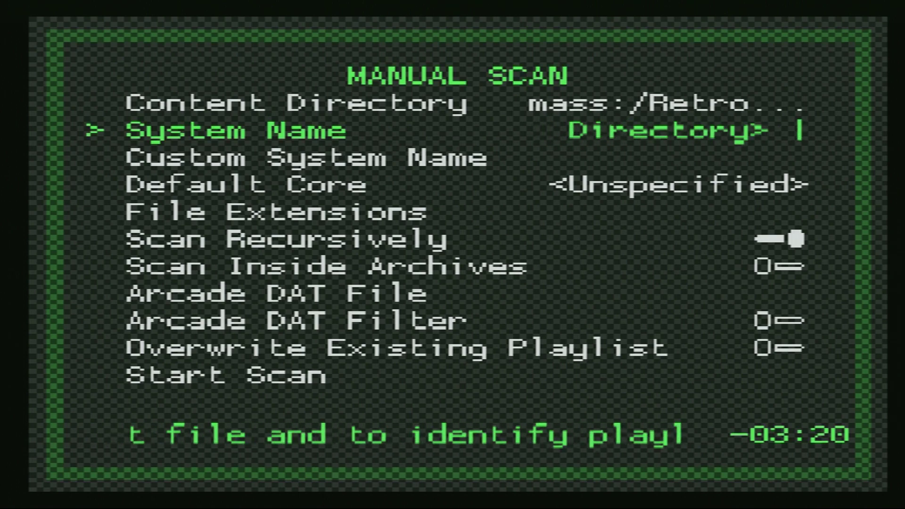
- Set the default core to Atari - 2600 (Stella 2014) and start the scan
key("Down")
key("Down")
key("Return")
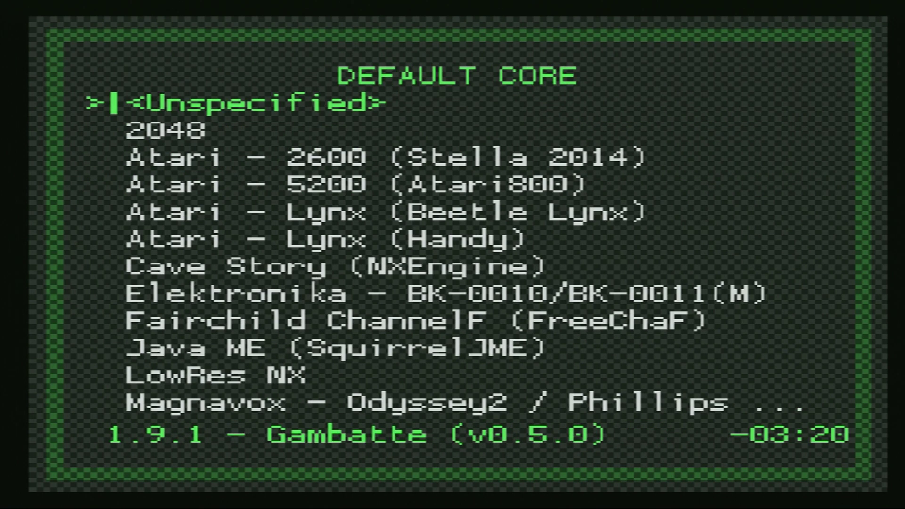
key("Down")
key("Down")
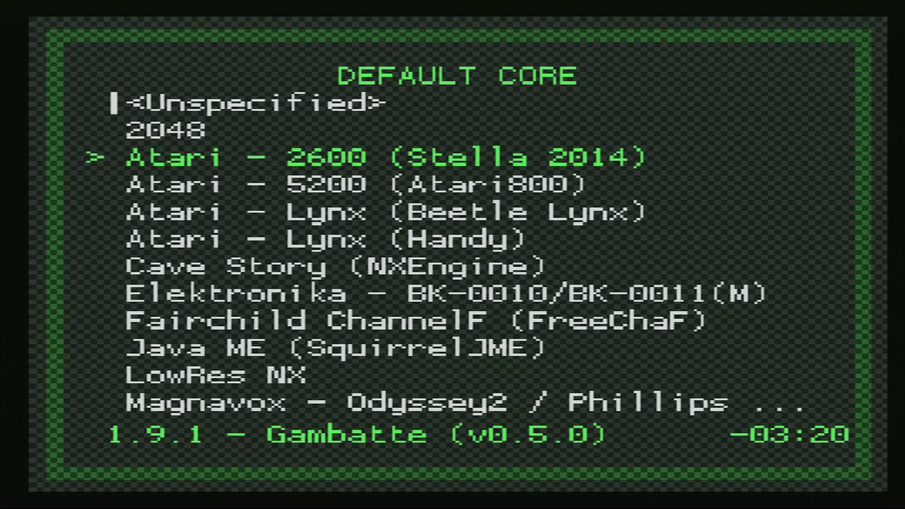
key("Return")
key("Down")
key("Down")
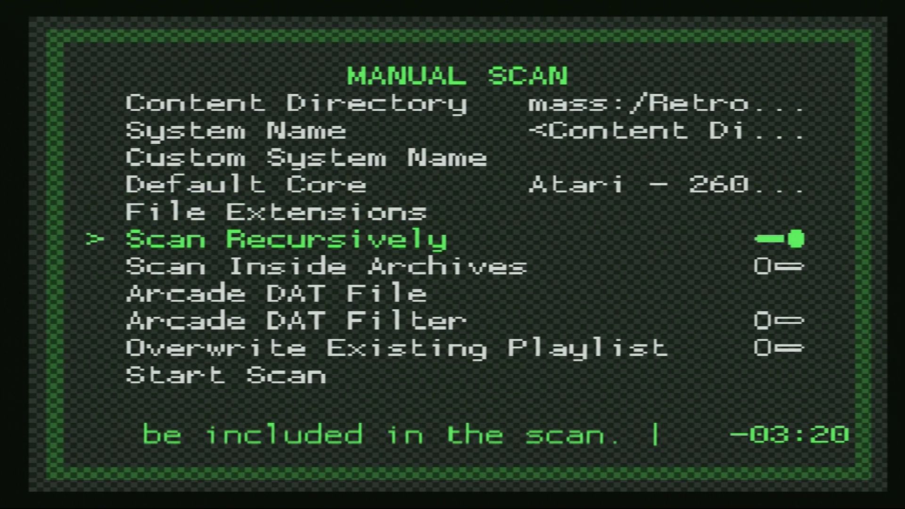
key("Down")
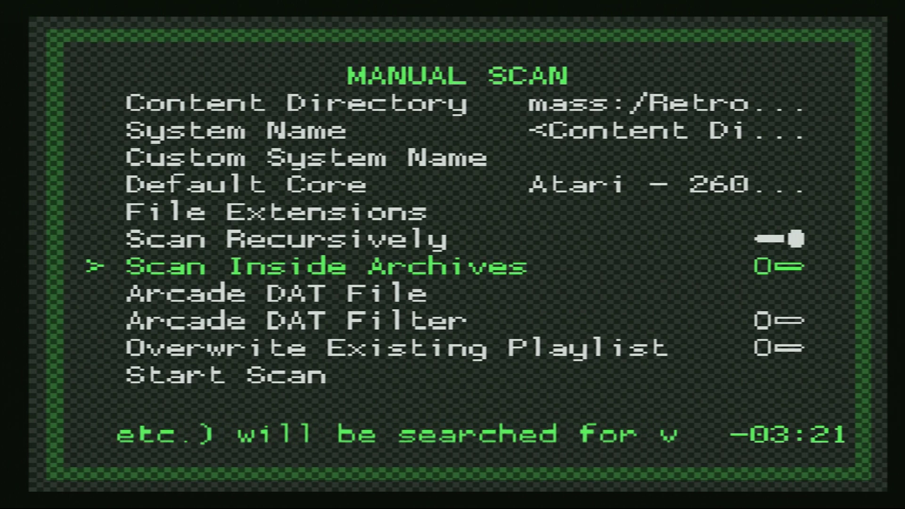
key("Down")
key("Down")
key("Down")
key("Down")
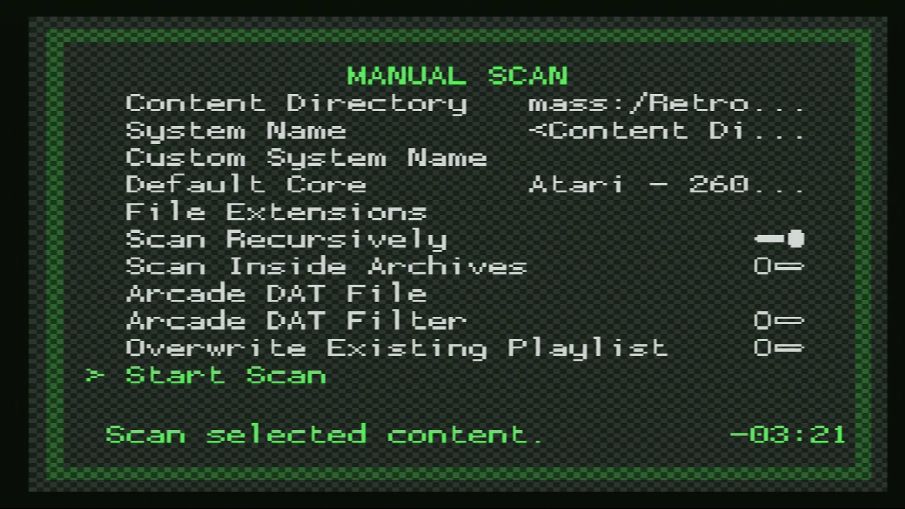
key("Return")
- Open the Atari 2600 Games playlist and run Pac-Man (USA)
key("BackSpace")
key("BackSpace")
key("BackSpace")
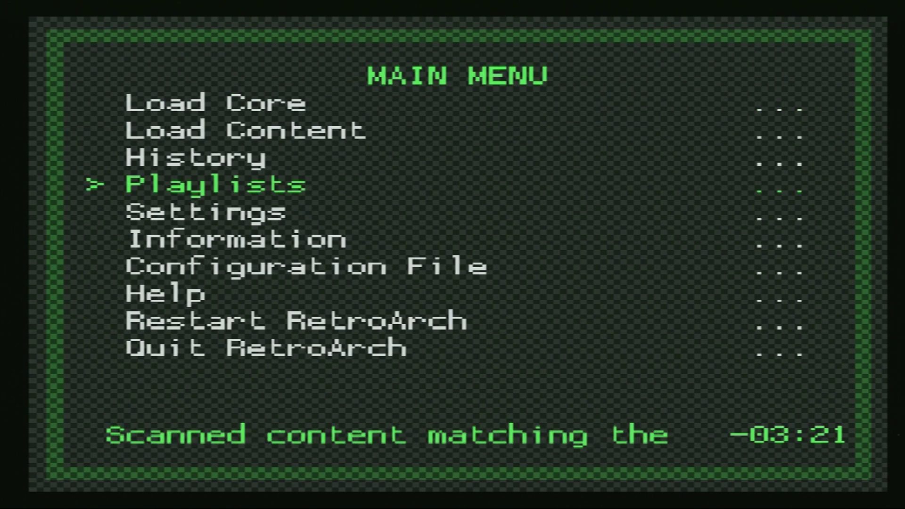
key("Return")
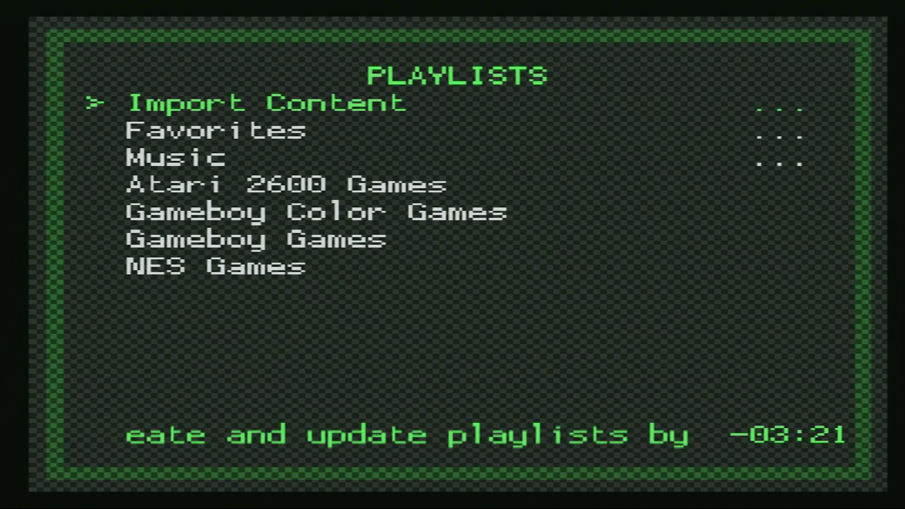
key("Down")
key("Down")
key("Down")
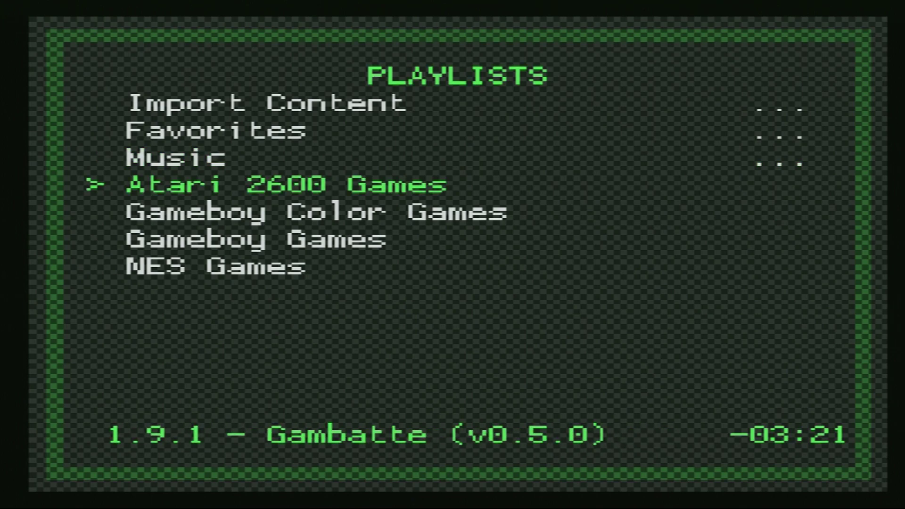
key("Return")
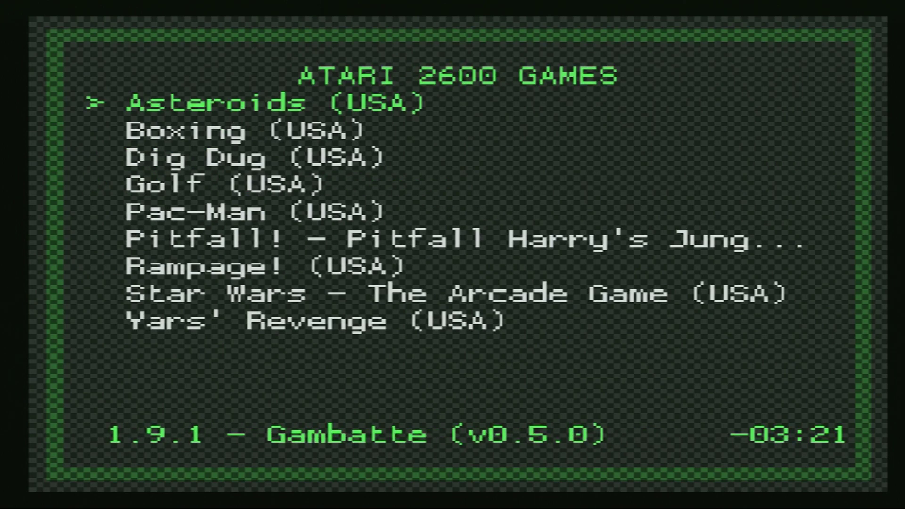
key("Down")
key("Down")
key("Down")
key("Down")
key("Down")
key("Down")
key("Down")
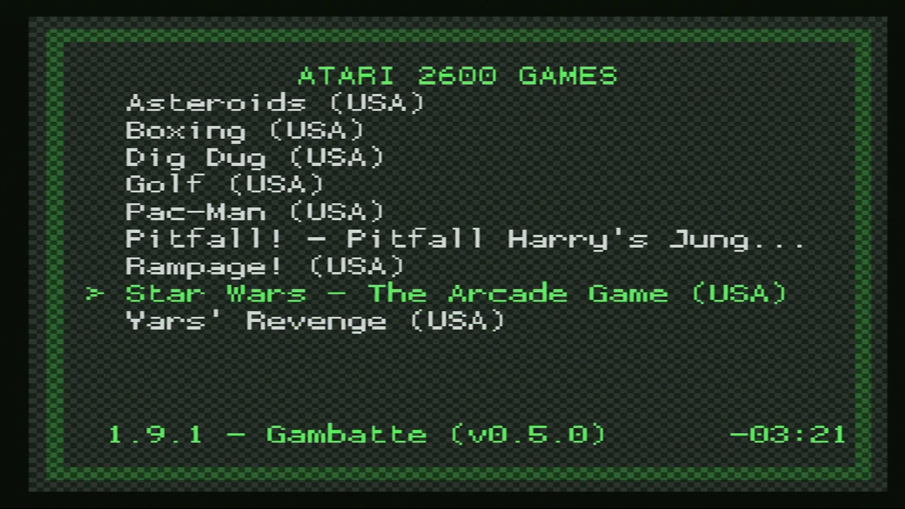
key("Up")
key("Up")
key("Up")
key("Up")
key("Up")
key("Up")
key("Up")
key("Down")
key("Down")
key("Down")
key("Down")
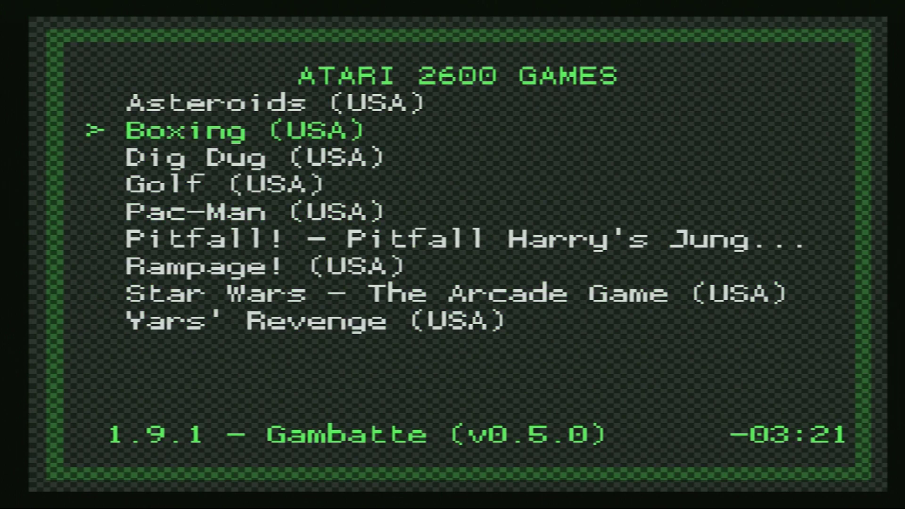
key("Return")
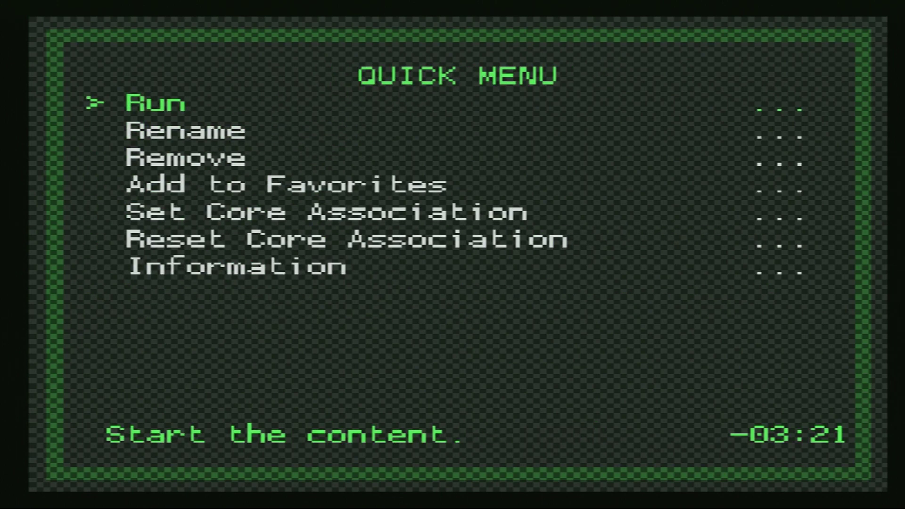
key("Return")
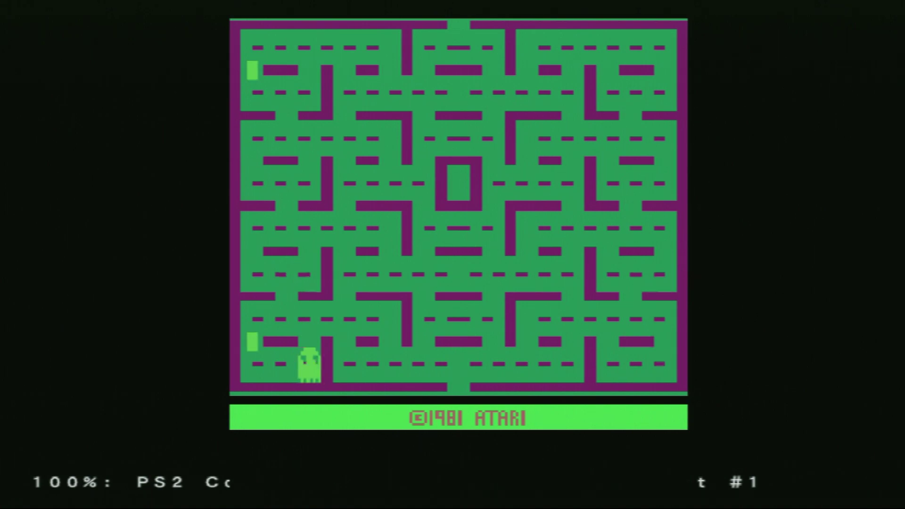
- Start a Pac-Man game, steer to a score of 30, then bring up the Quick Menu
key("Return")
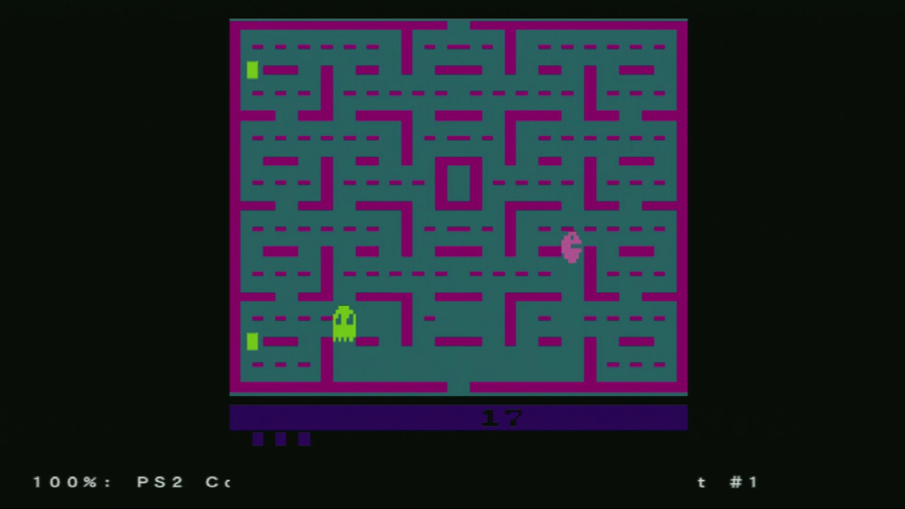
key("Left")
key("Down")
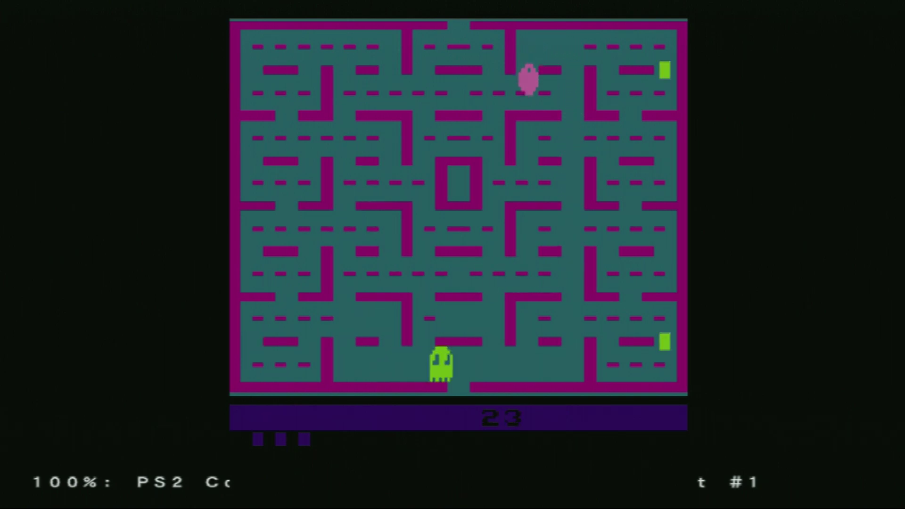
key("Left")
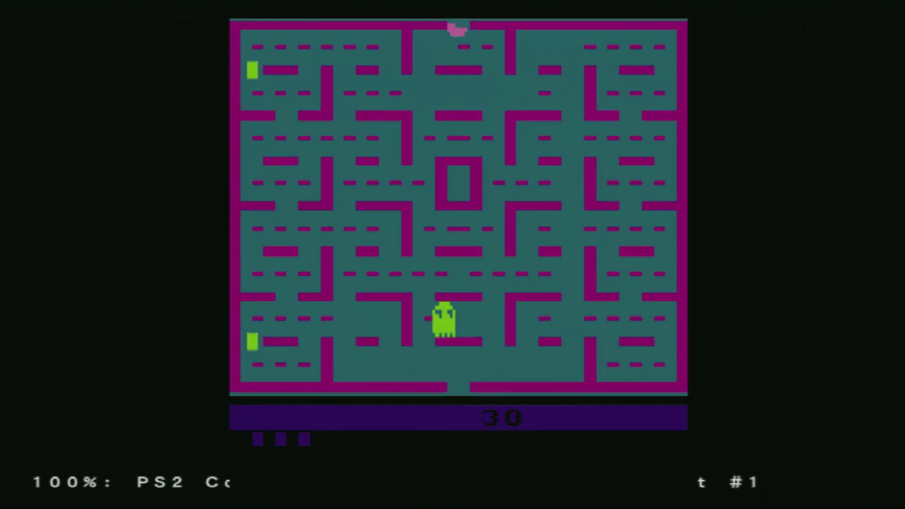
key("Left")
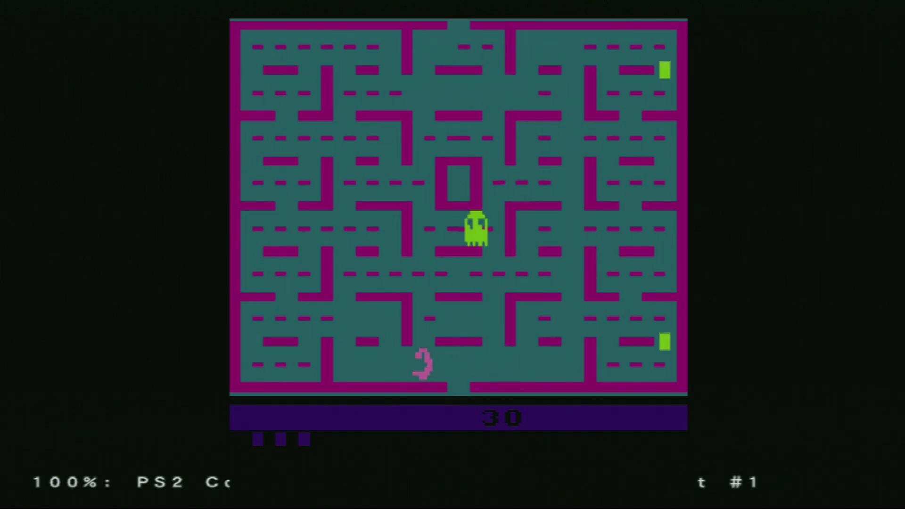
key("F1")
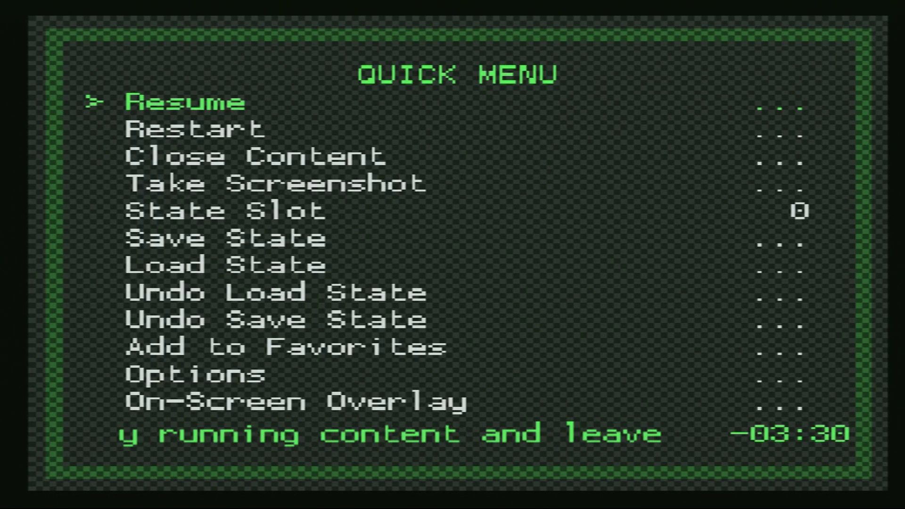
- Change the core's Color Depth option to Millions (24-bit) and return to the Quick Menu
key("Down")
key("Down")
key("Down")
key("Down")
key("Down")
key("Down")
key("Down")
key("Down")
key("Down")
key("Down")
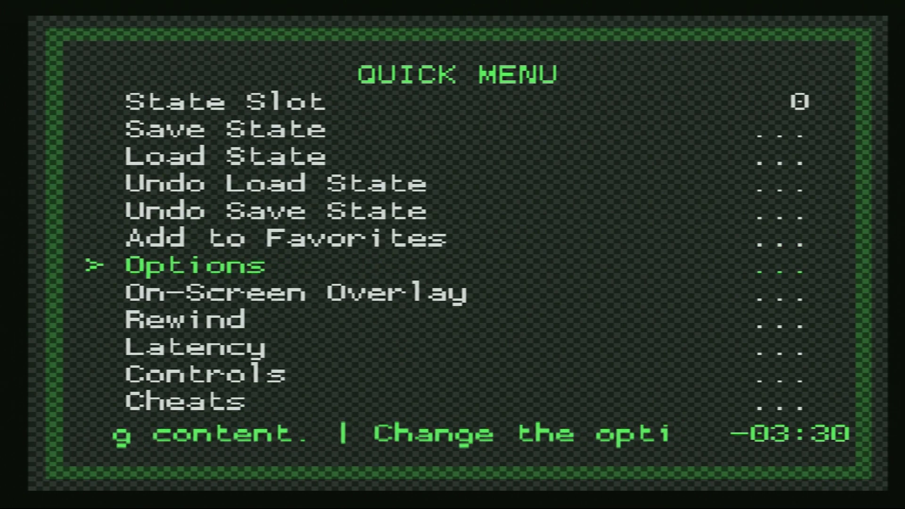
key("Return")
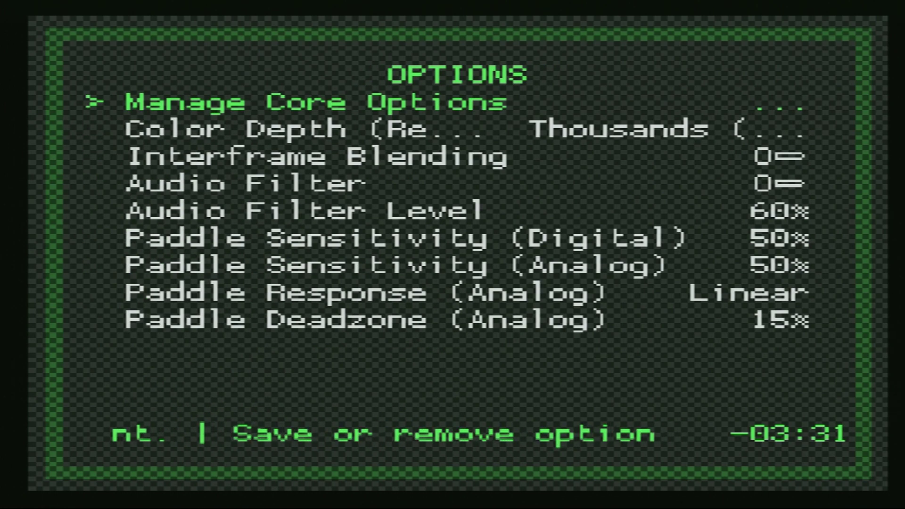
key("Down")
key("Return")
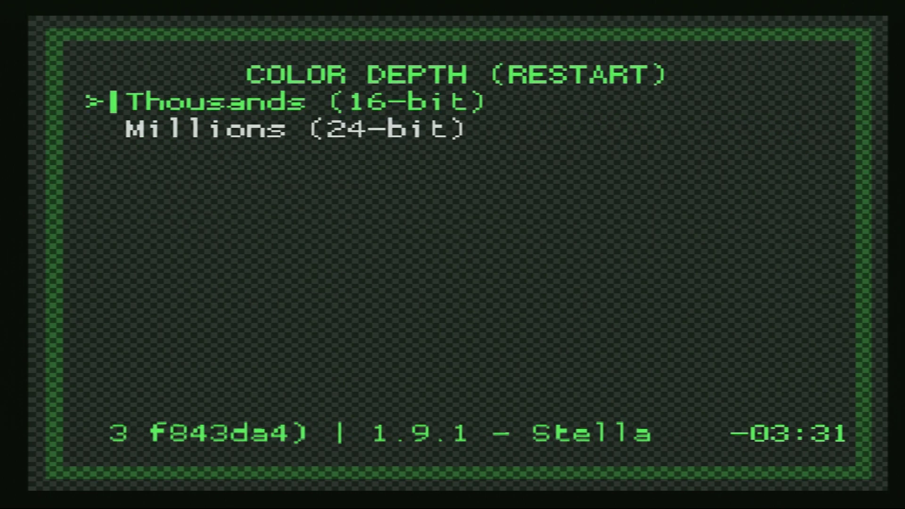
key("Down")
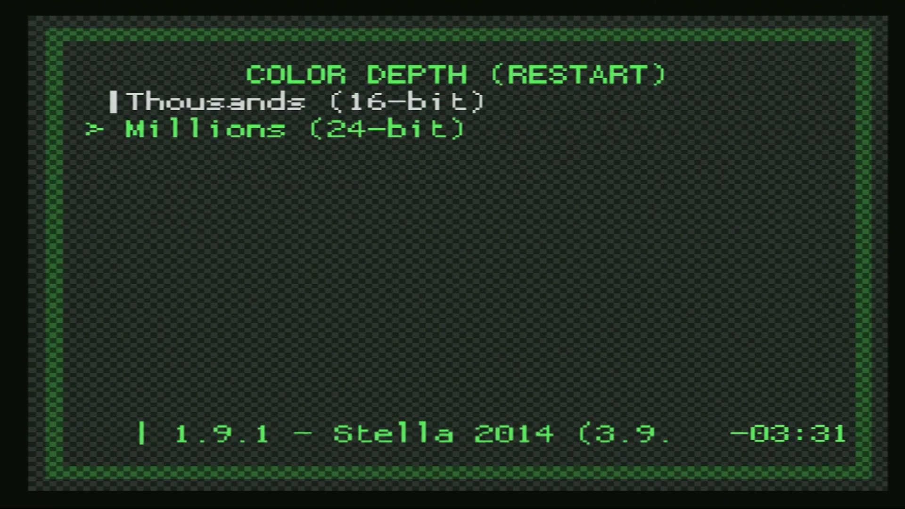
key("Return")
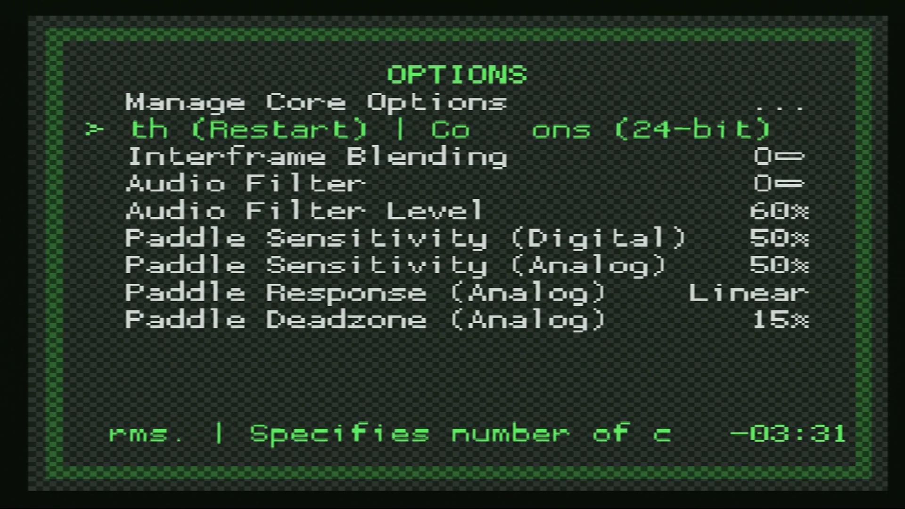
key("BackSpace")
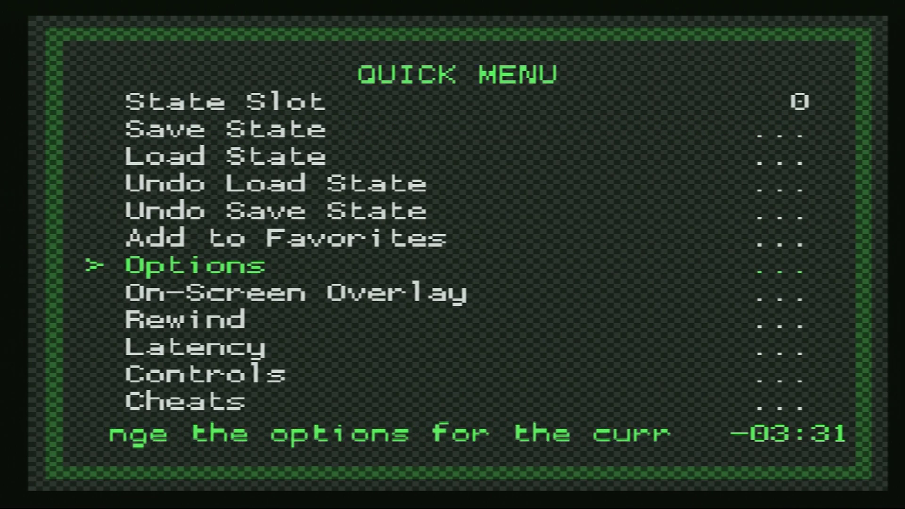
key("Up")
key("Up")
key("Up")
key("Up")
key("Up")
key("Up")
key("Up")
key("Up")
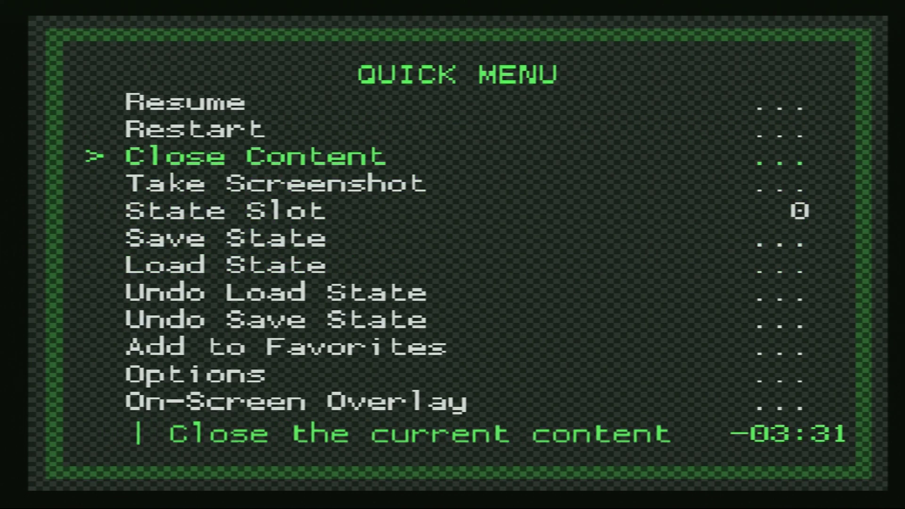
- Close Pac-Man and relaunch Pac-Man (USA) from the Atari 2600 Games playlist
key("Return")
key("Return")
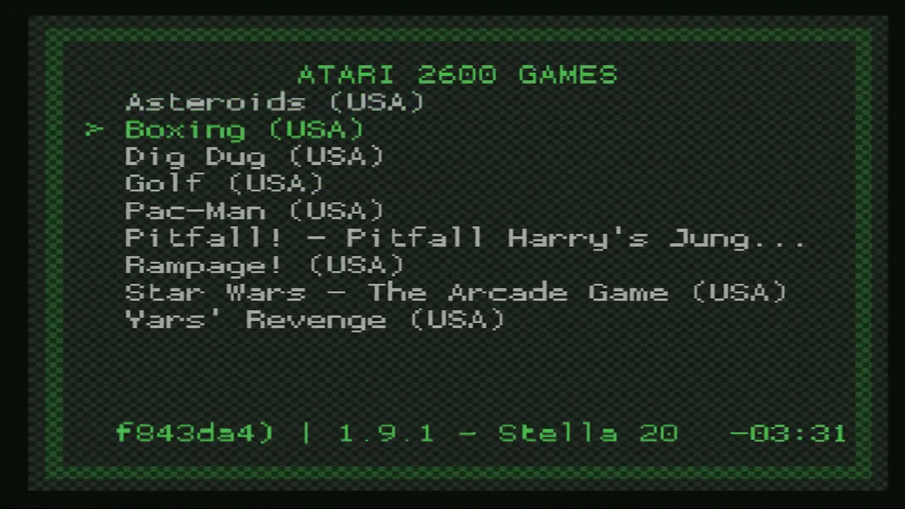
key("Down")
key("Down")
key("Down")
key("Return")
key("Return")
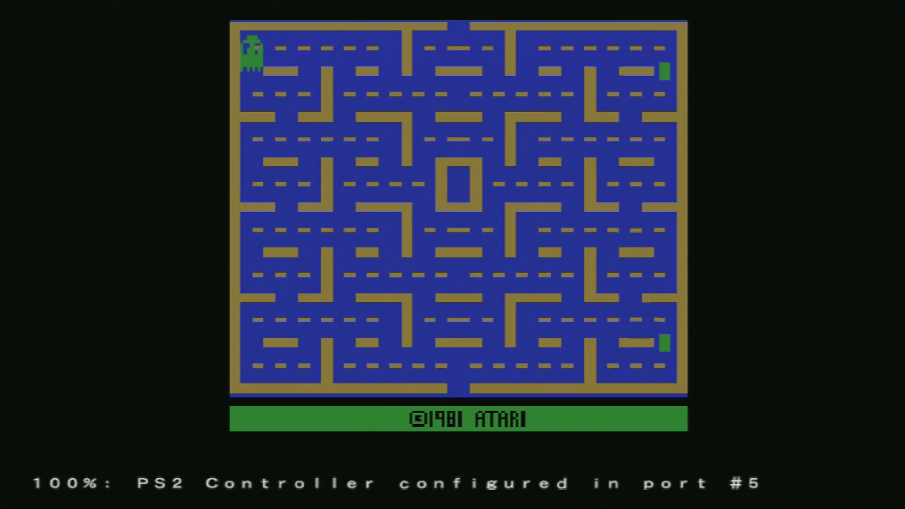
key("Return")
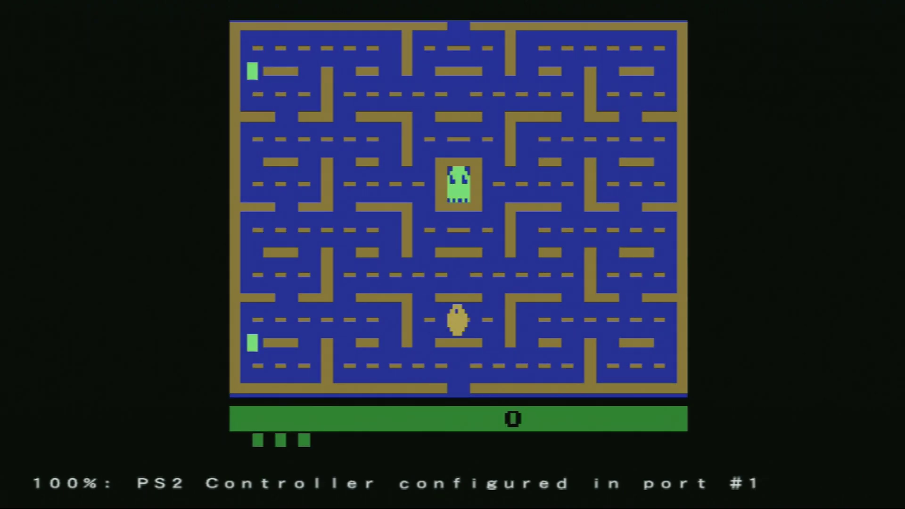
- Steer Pac-Man through the opening corridors, eating wafers and a ghost
key("Right")
key("Left")
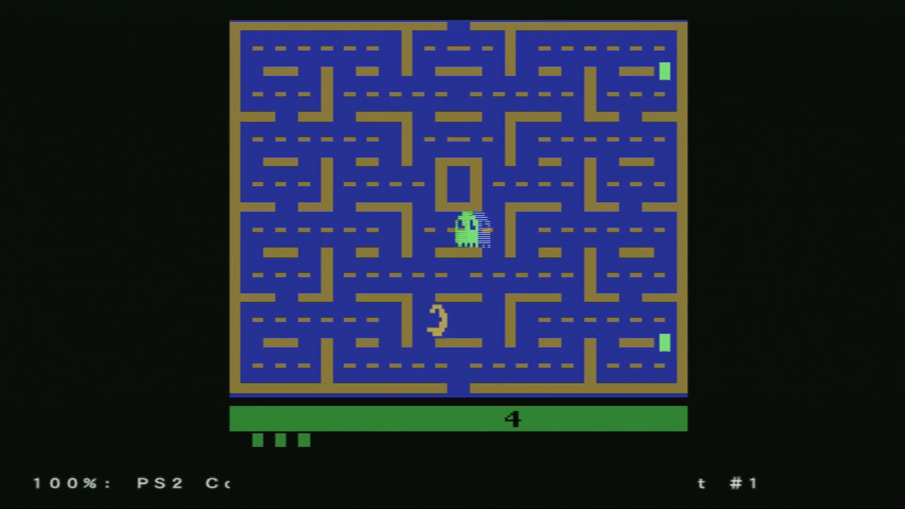
key("Down")
key("Right")
key("Up")
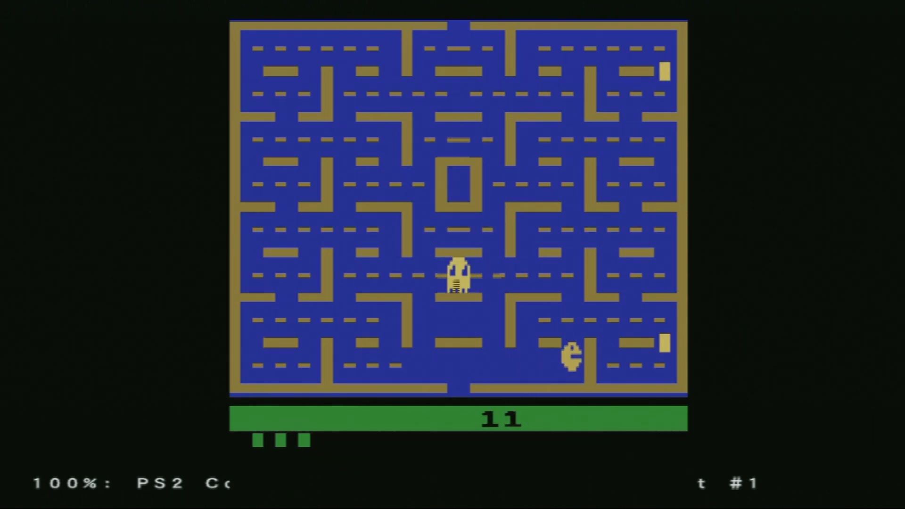
key("Right")
key("Up")
key("Right")
key("Left")
key("Down")
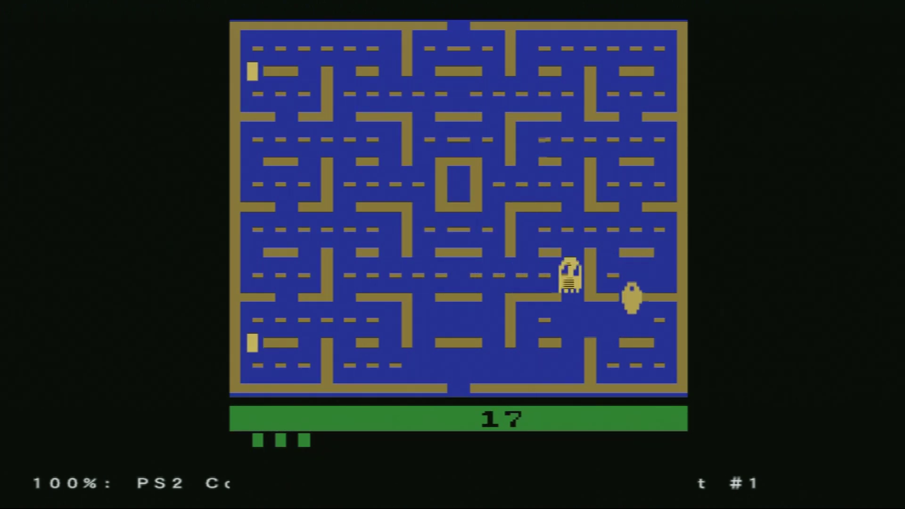
key("Right")
key("Down")
key("Left")
key("Up")
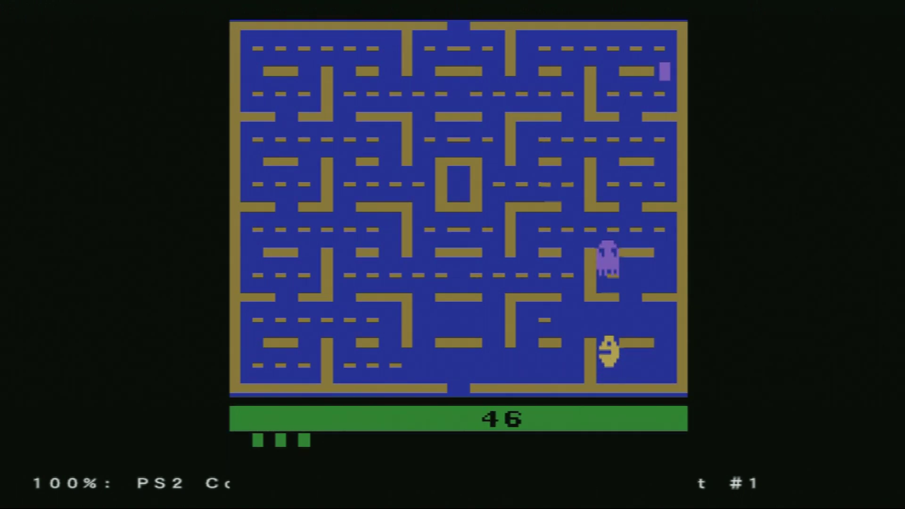
key("Left")
key("Right")
key("Up")
key("Left")
key("Up")
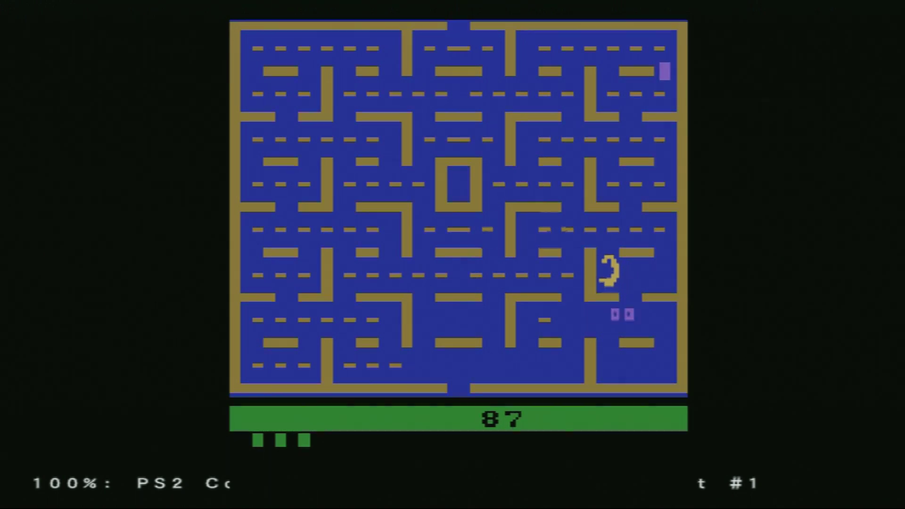
key("Up")
key("Left")
key("Down")
key("Left")
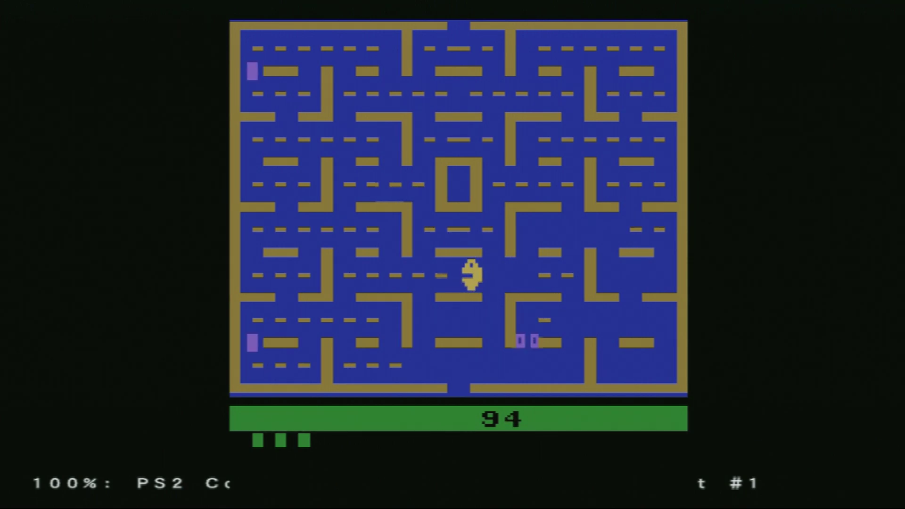
- Clear dots along the bottom, middle and upper-left corridors of the maze
key("Up")
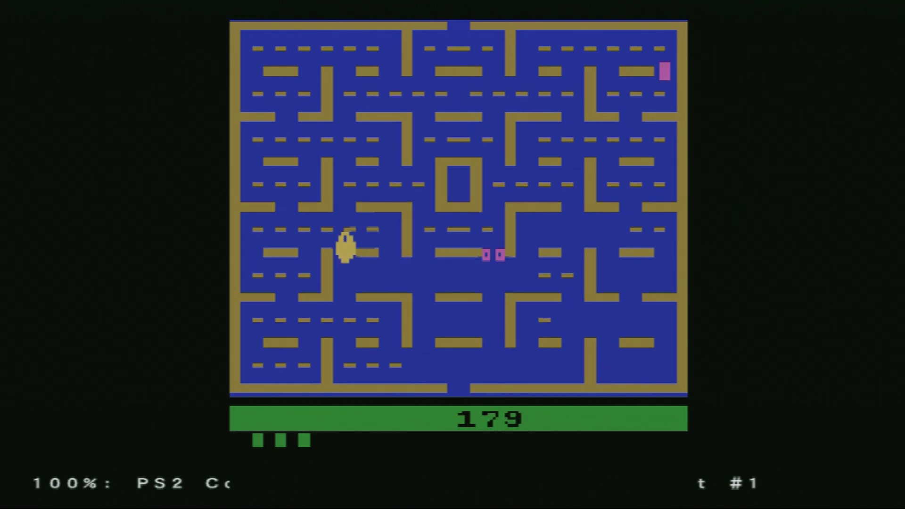
key("Down")
key("Right")
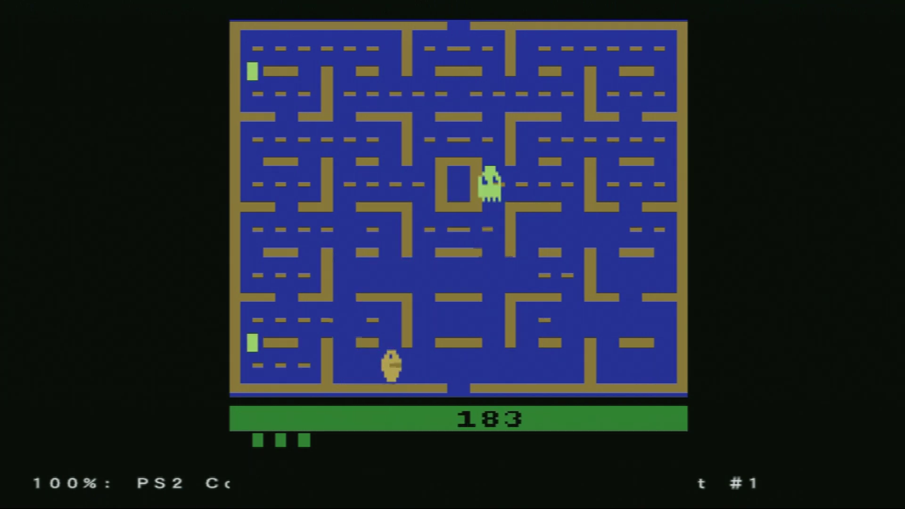
key("Up")
key("Right")
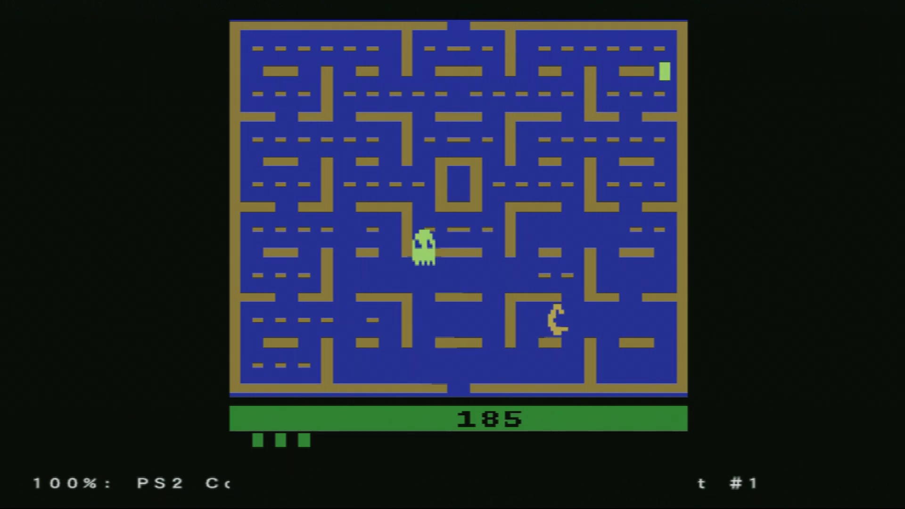
key("Up")
key("Left")
key("Right")
key("Right")
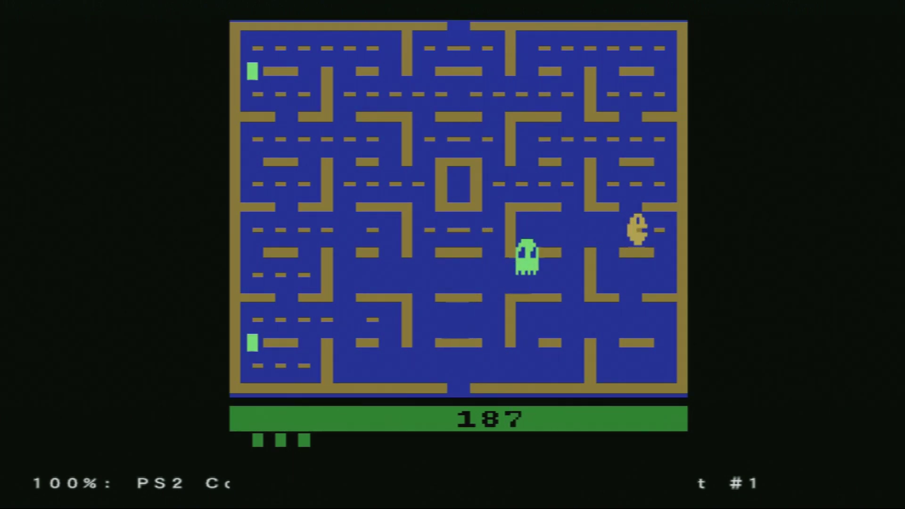
key("Left")
key("Right")
key("Down")
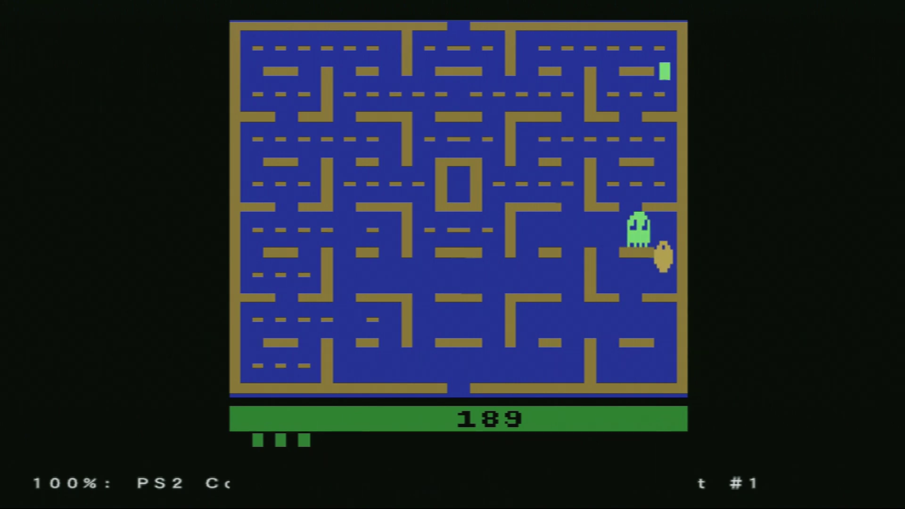
key("Left")
key("Down")
key("Left")
key("Left")
key("Down")
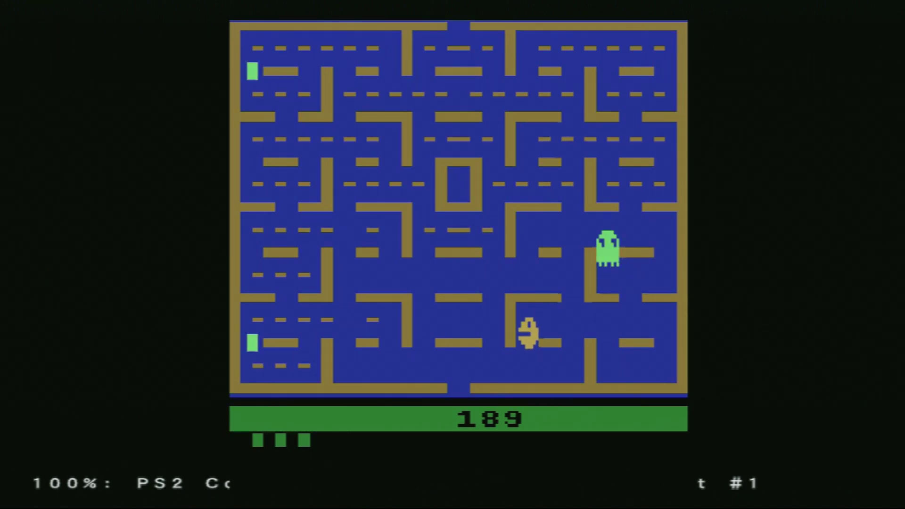
key("Left")
key("Up")
key("Left")
key("Up")
key("Left")
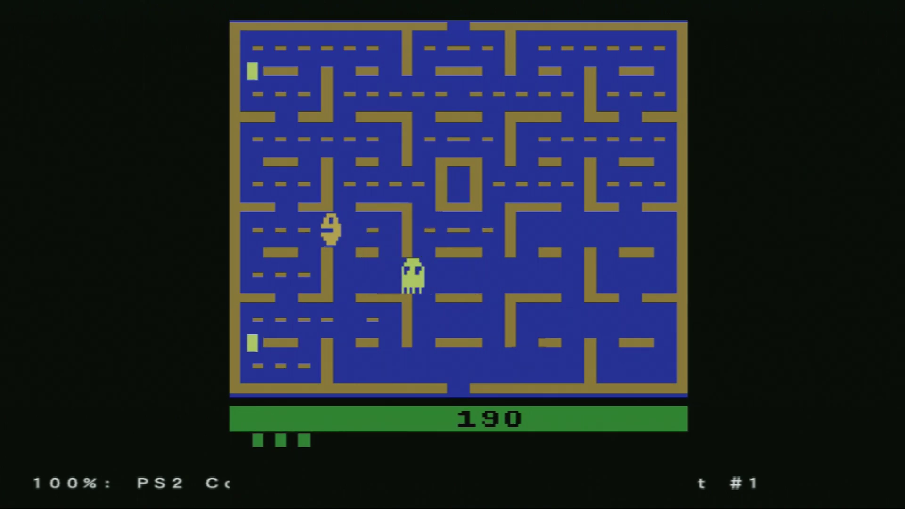
key("Up")
key("Right")
key("Up")
key("Left")
key("Right")
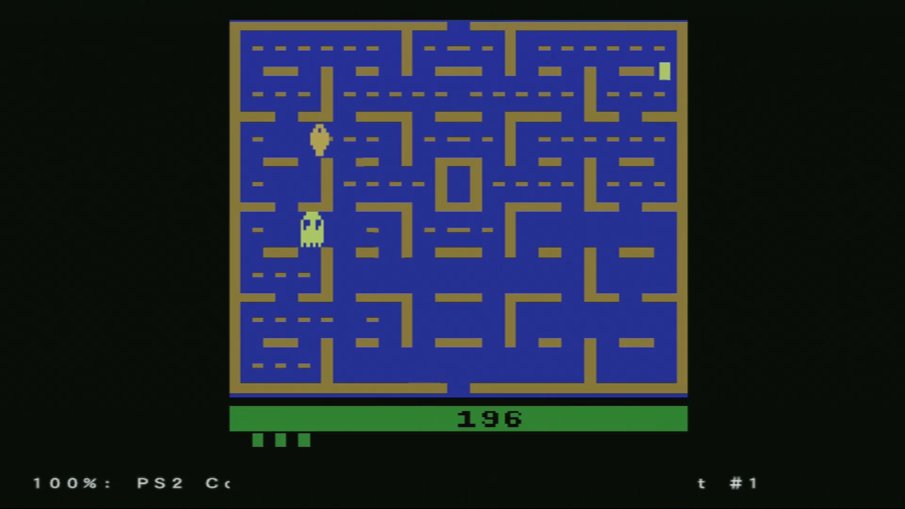
key("Left")
key("Right")
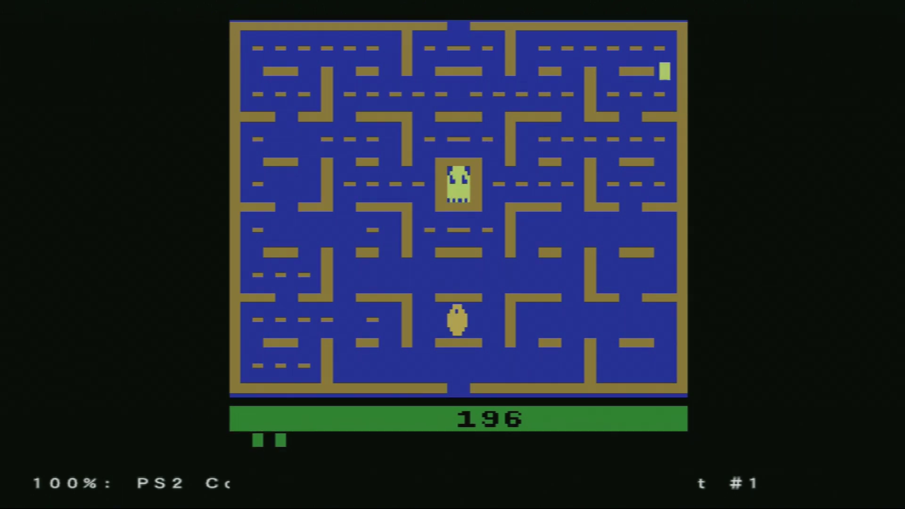
- Eat the lower-left power pill, chase a ghost, and grab the bonus item below the pen
key("Left")
key("Down")
key("Left")
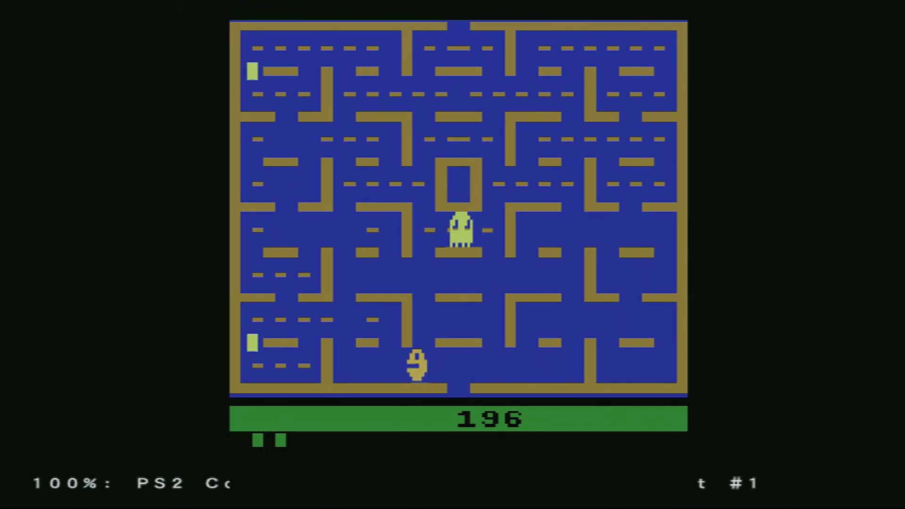
key("Up")
key("Left")
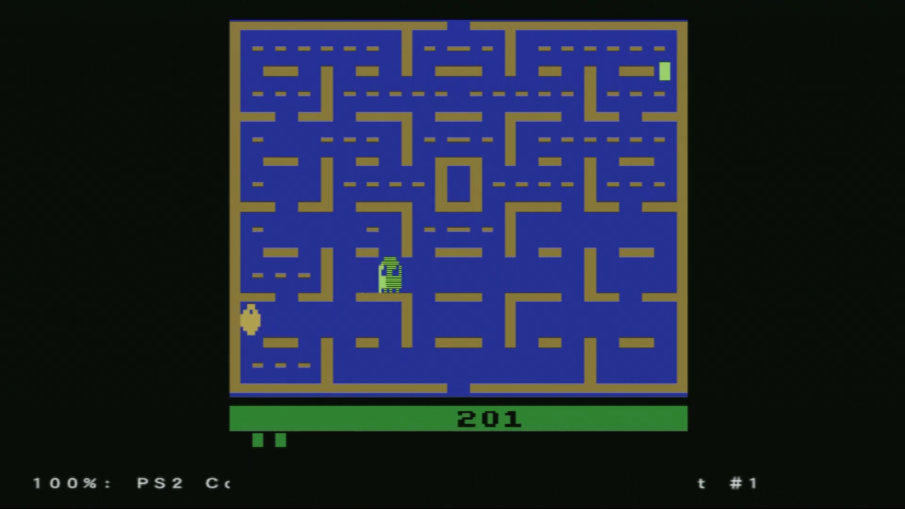
key("Right")
key("Down")
key("Left")
key("Up")
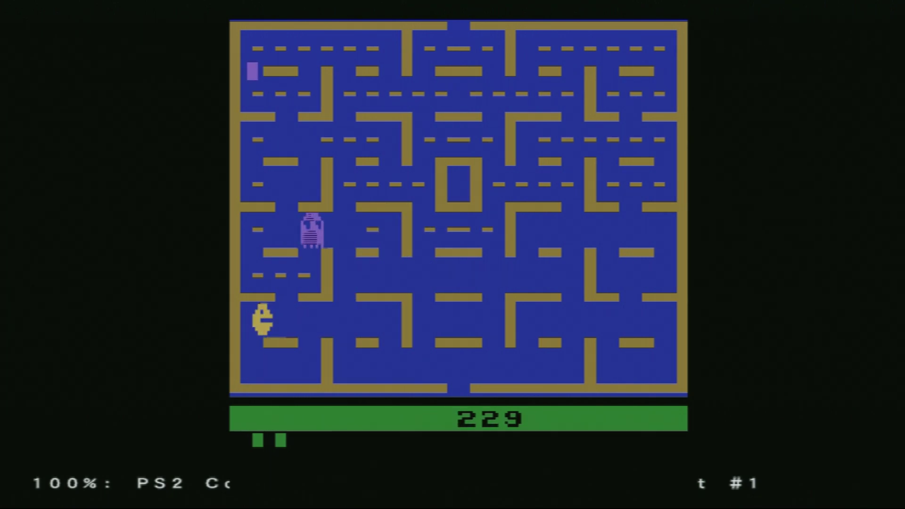
key("Right")
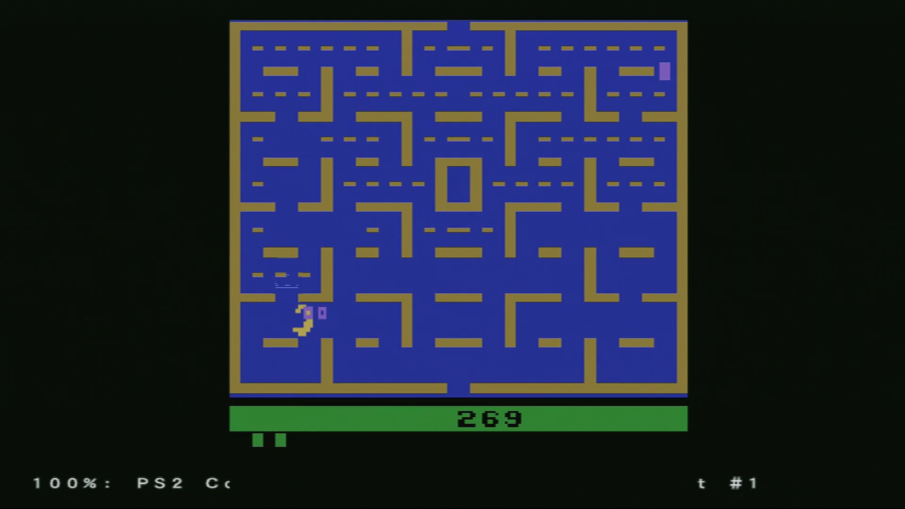
key("Up")
key("Right")
key("Up")
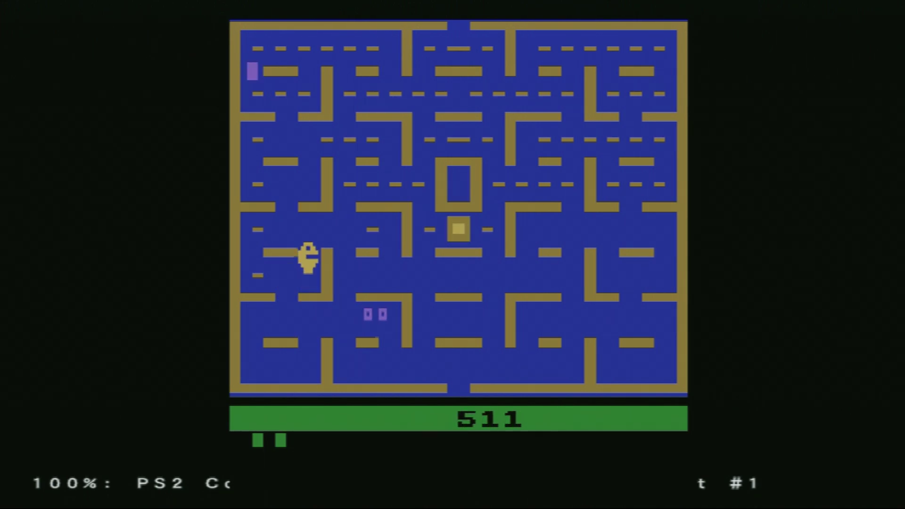
key("Right")
key("Down")
key("Right")
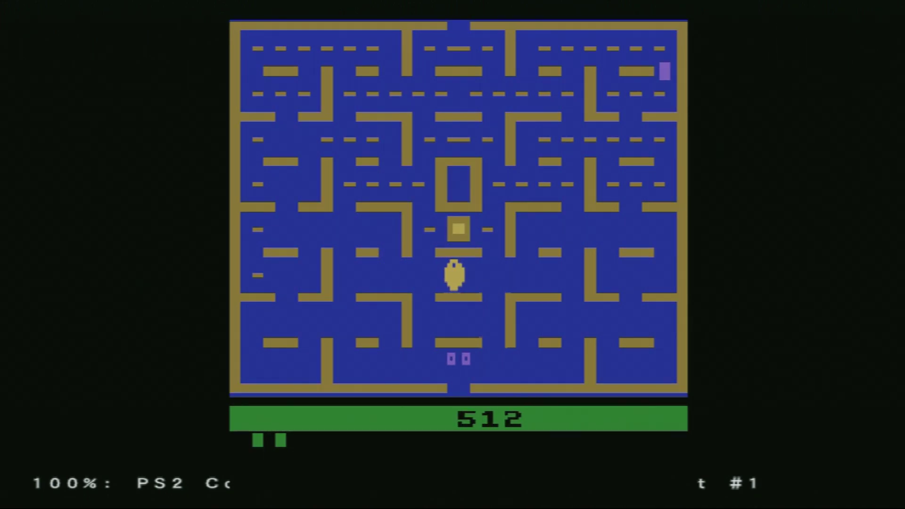
key("Left")
- Clear the top row, left column and upper maze, bringing the score to 830
key("Up")
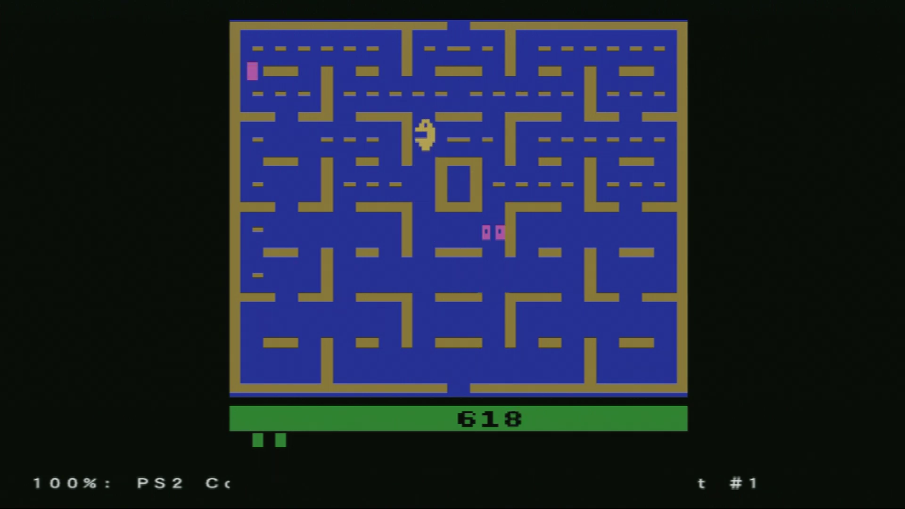
key("Right")
key("Left")
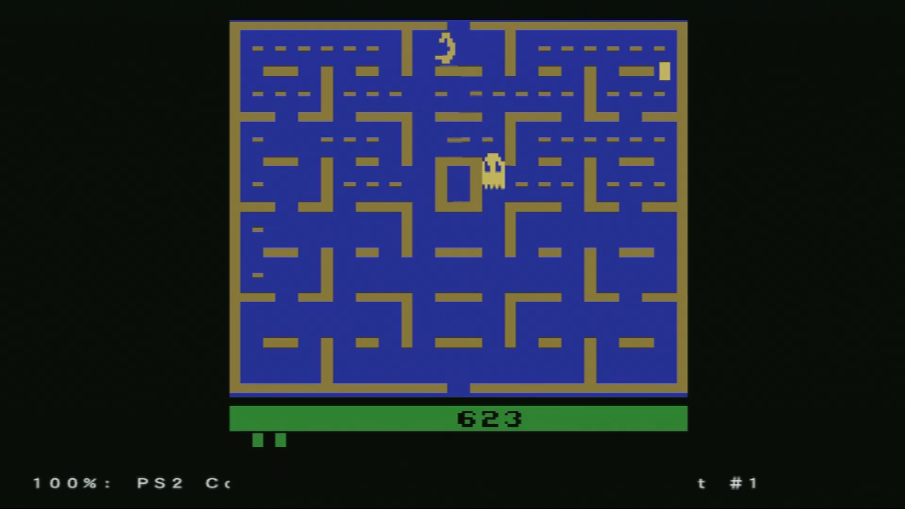
key("Right")
key("Up")
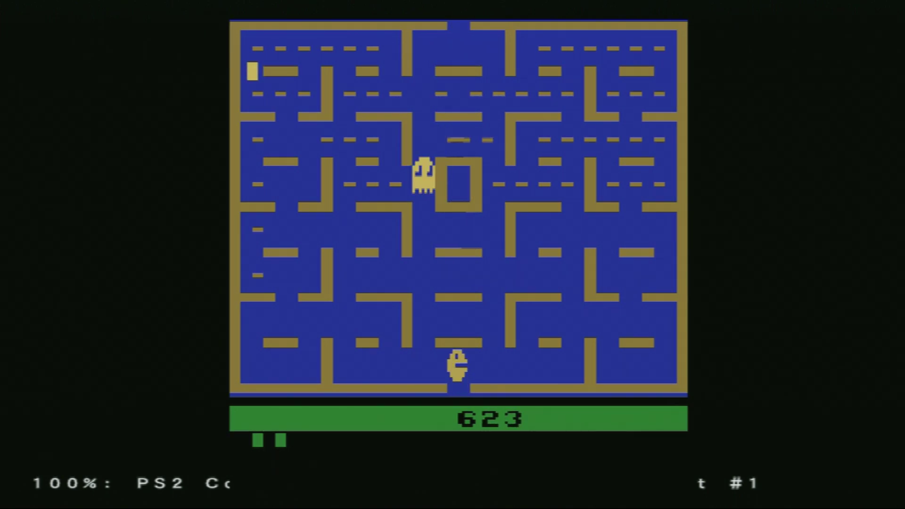
key("Left")
key("Up")
key("Left")
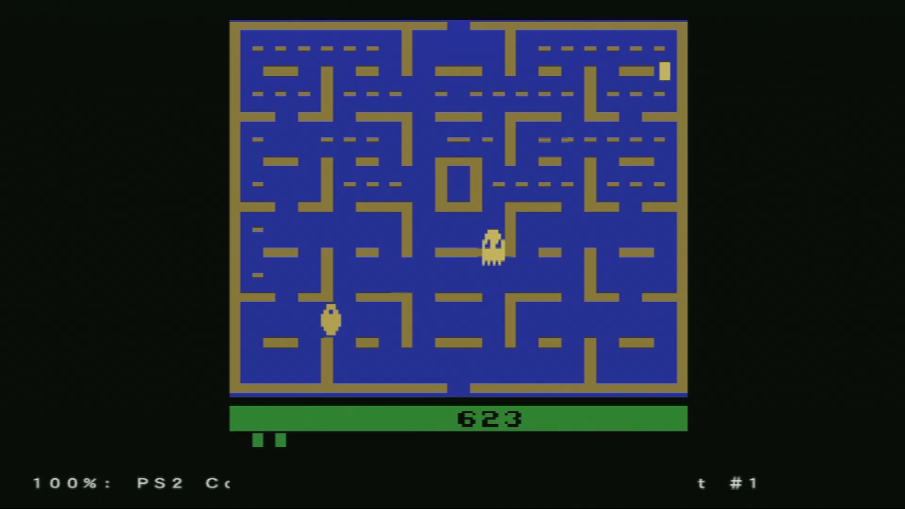
key("Left")
key("Up")
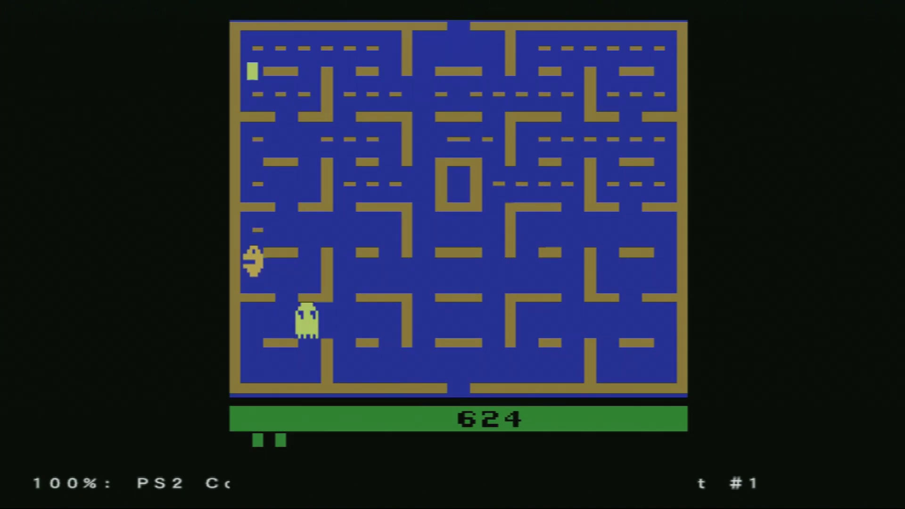
key("Right")
key("Up")
key("Left")
key("Up")
key("Right")
key("Up")
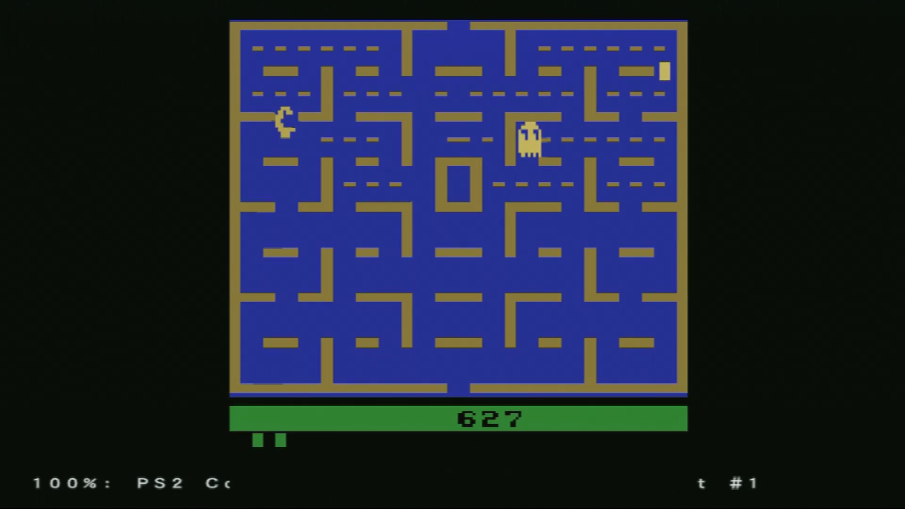
key("Right")
key("Up")
key("Right")
key("Up")
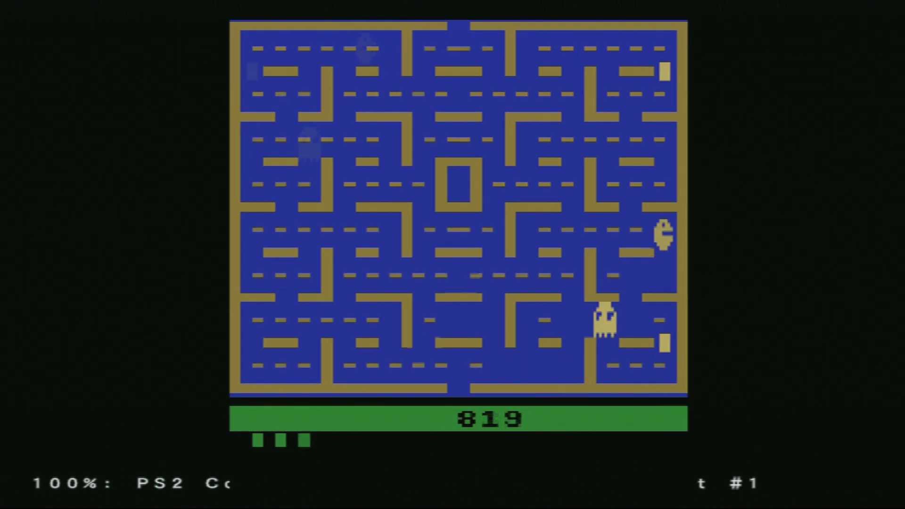
key("Left")
key("Up")
key("Right")
key("Up")
key("Left")
key("Up")
key("Left")
key("Up")
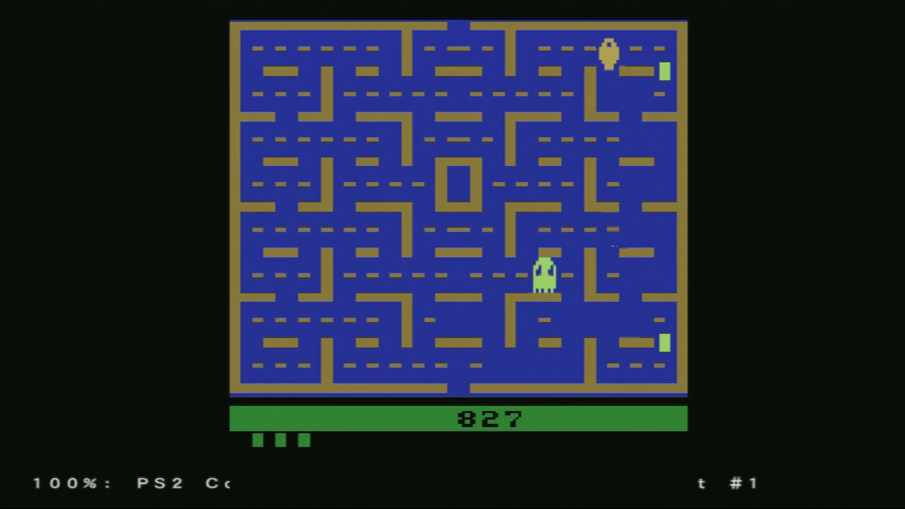
key("Right")
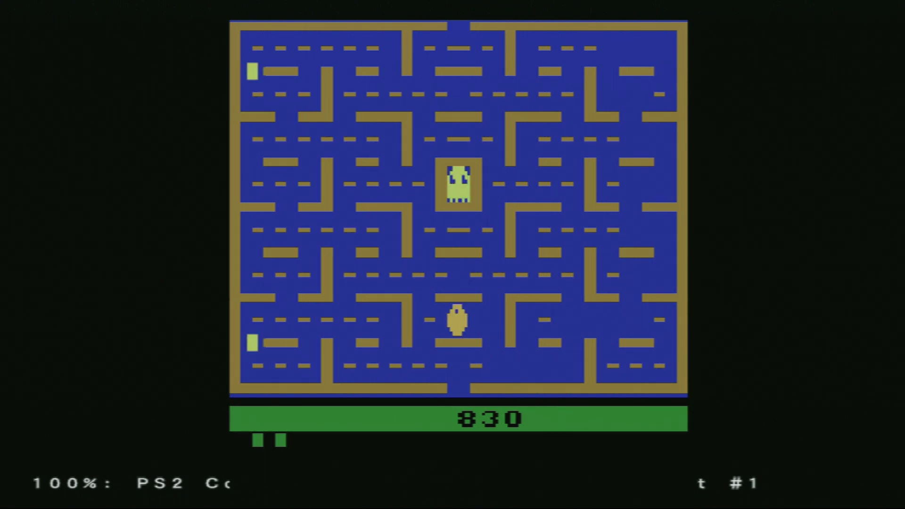
- Reset Pac-Man, cycle the game variation to 7, and start it
key("Return")
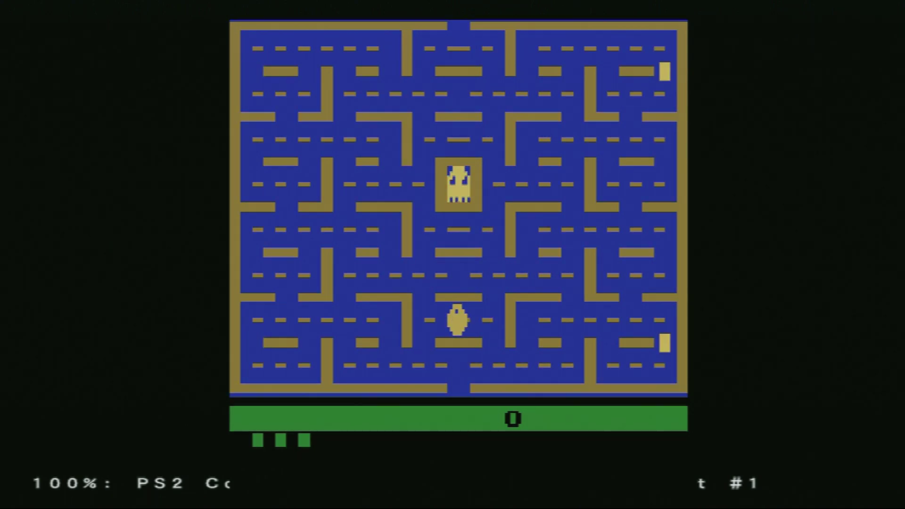
key("F2")
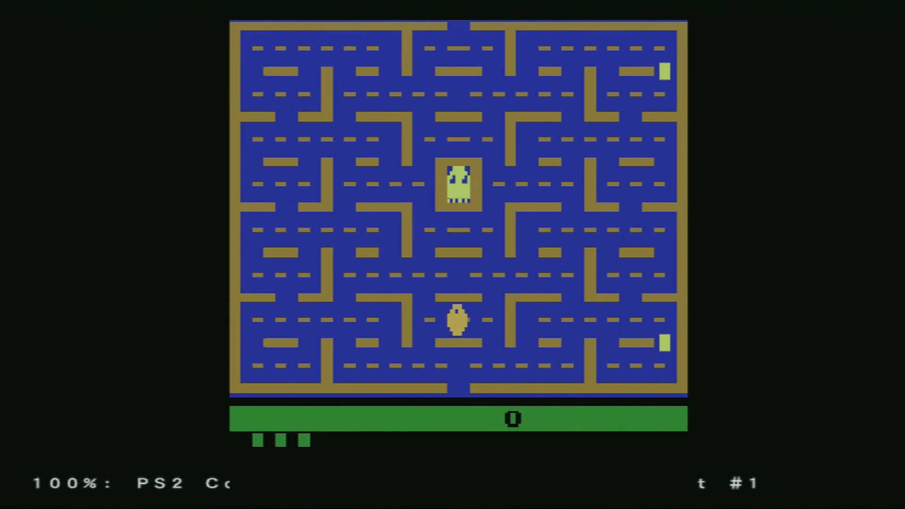
key("F1")
key("F1")
key("F1")
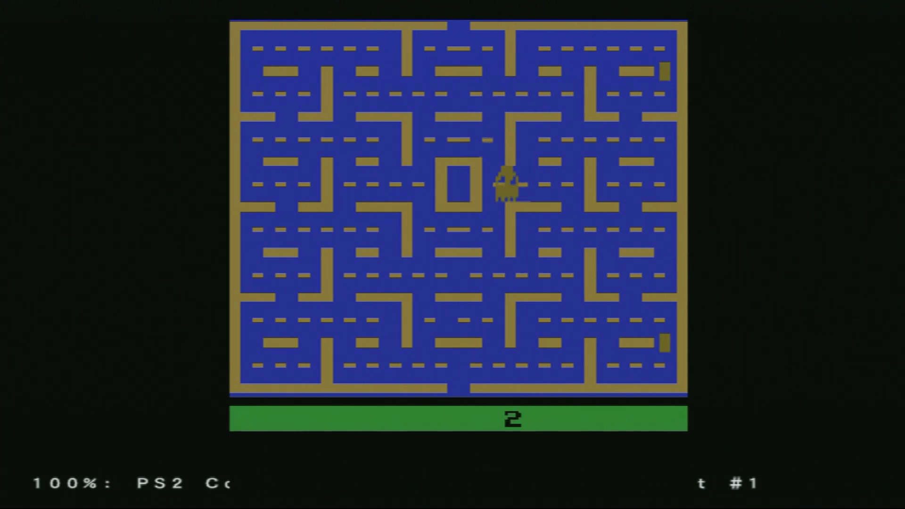
key("F1")
key("F1")
key("F1")
key("F1")
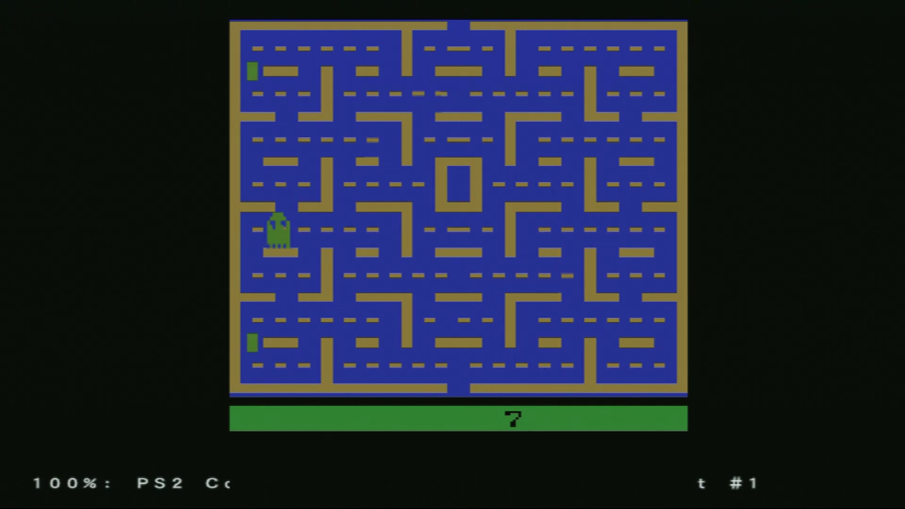
key("F2")
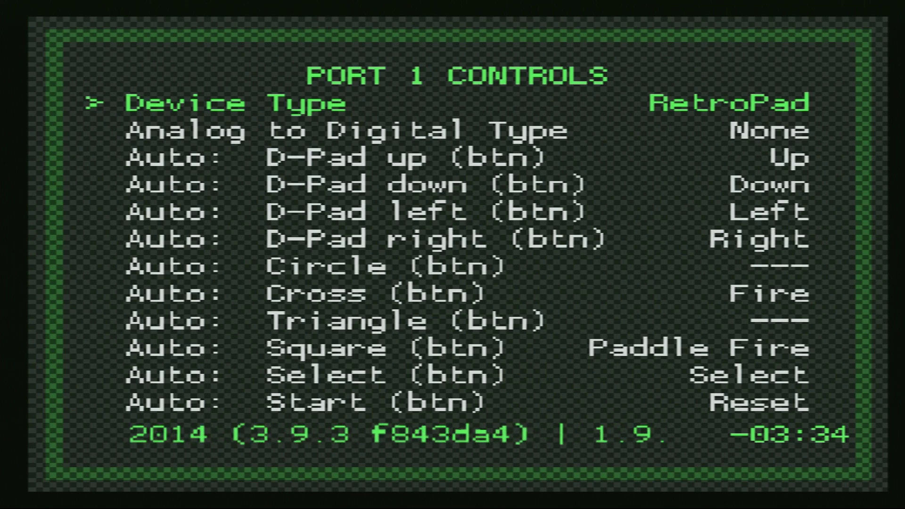
- Review Port 1 mappings from Square through L1, R1, L2, R2, L3 and R3, then back out
key("Down")
key("Down")
key("Down")
key("Down")
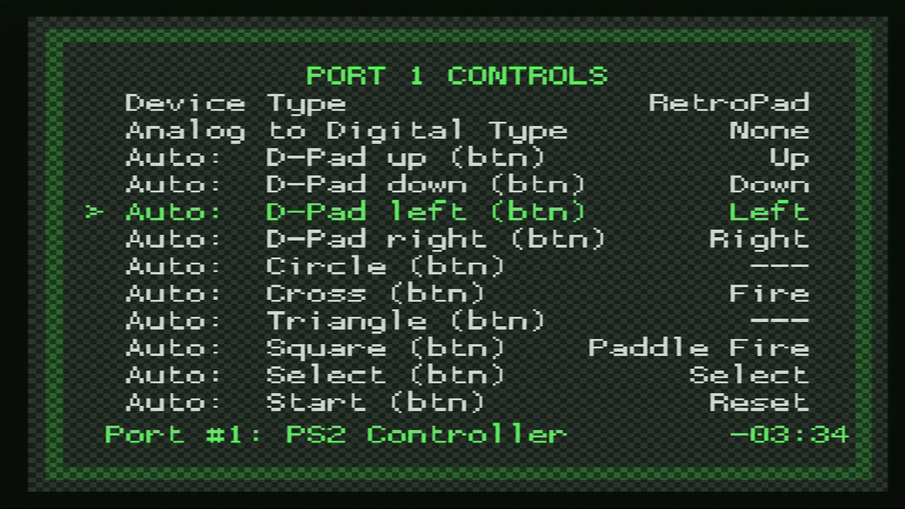
key("Down")
key("Down")
key("Down")
key("Down")
key("Down")
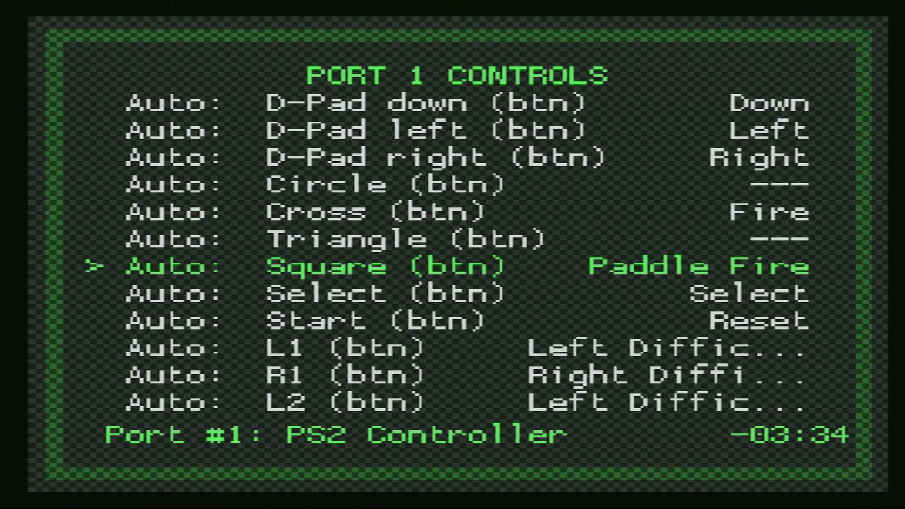
key("Down")
key("Down")
key("Down")
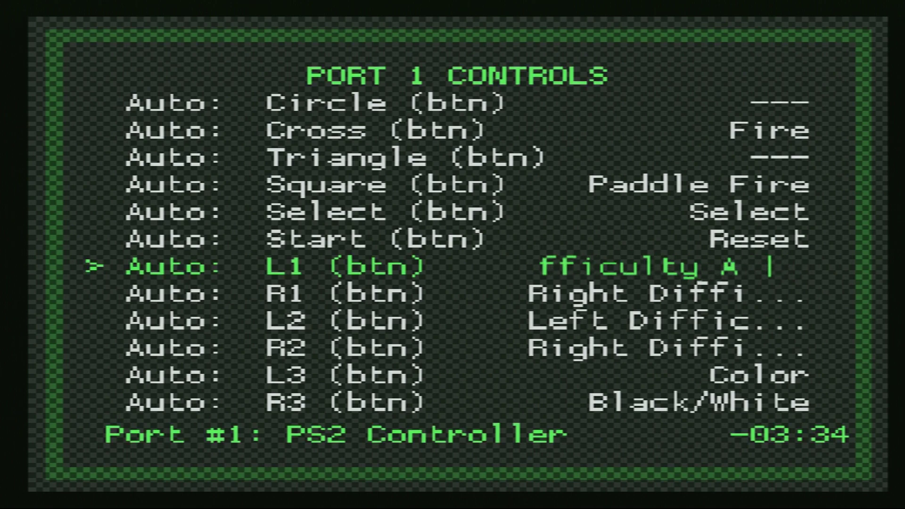
key("Down")
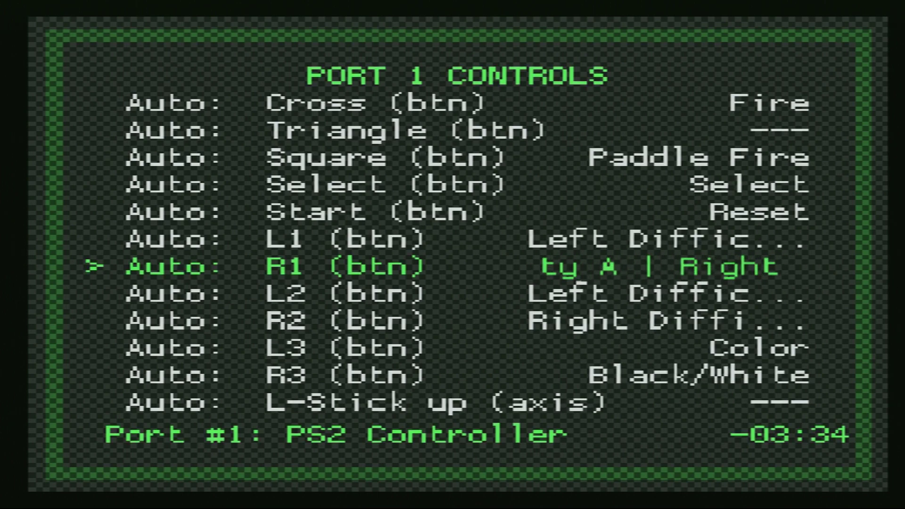
key("Down")
key("Down")
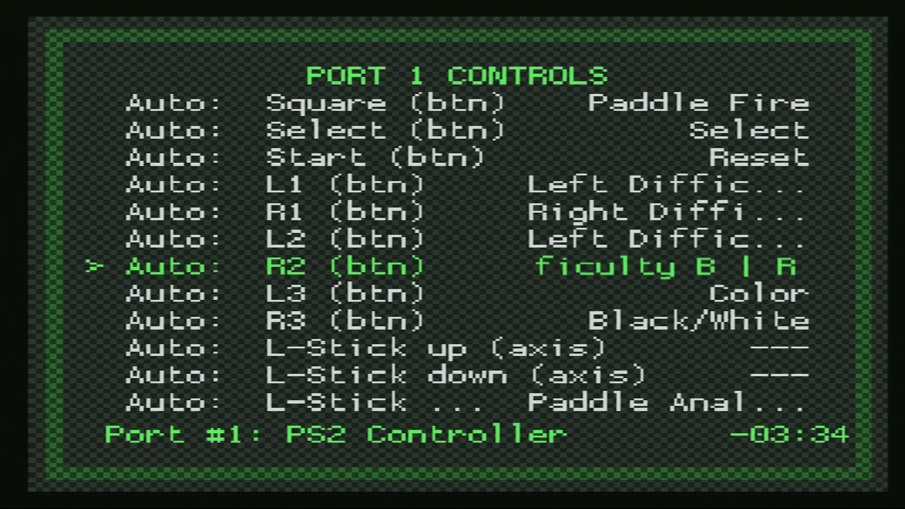
key("Down")
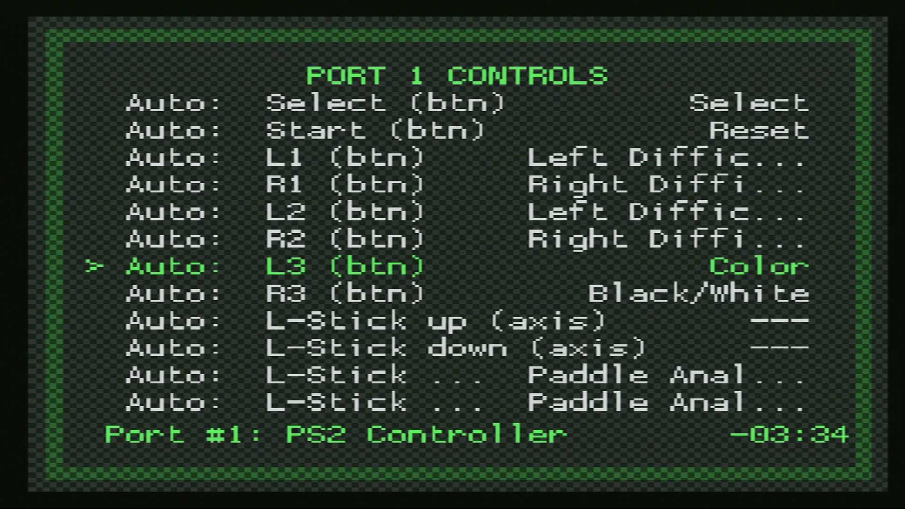
key("Down")
key("Up")
key("BackSpace")
key("BackSpace")
key("BackSpace")
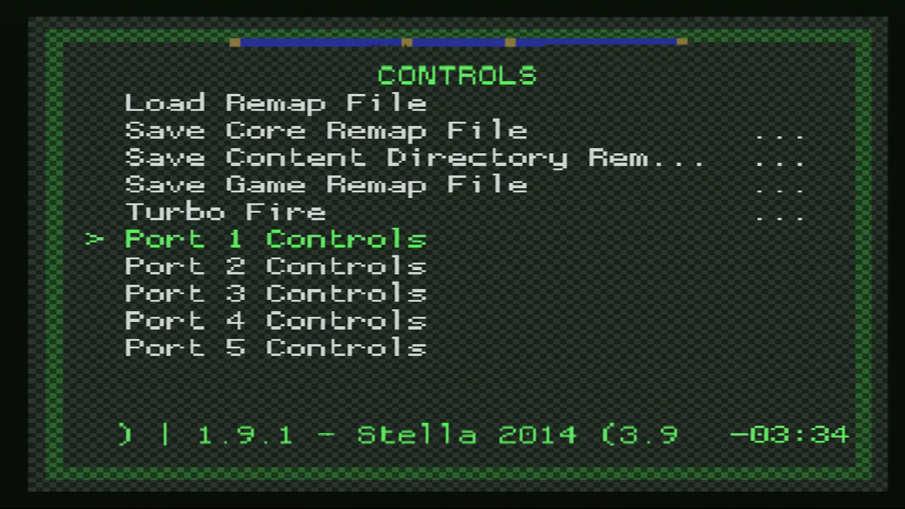
- Resume Pac-Man for a short lap, then return to Port 1 Controls at L-Stick left
key("F1")
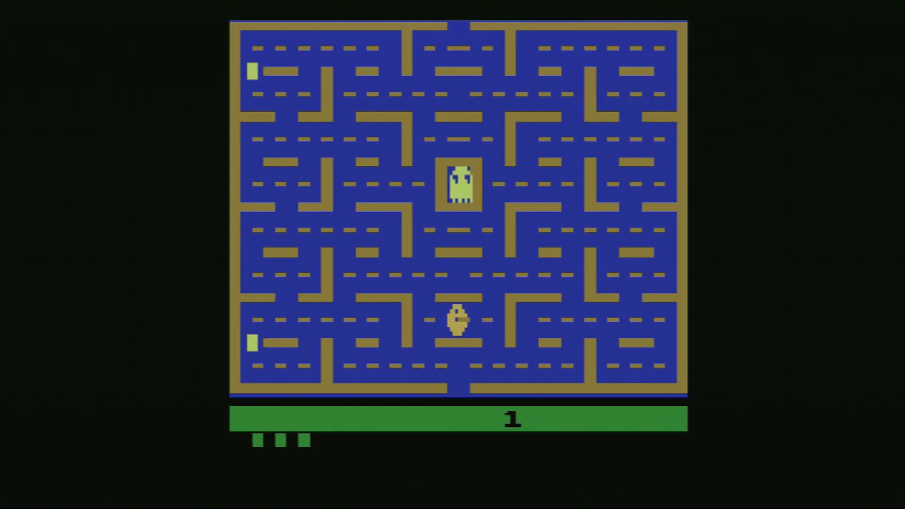
key("Right")
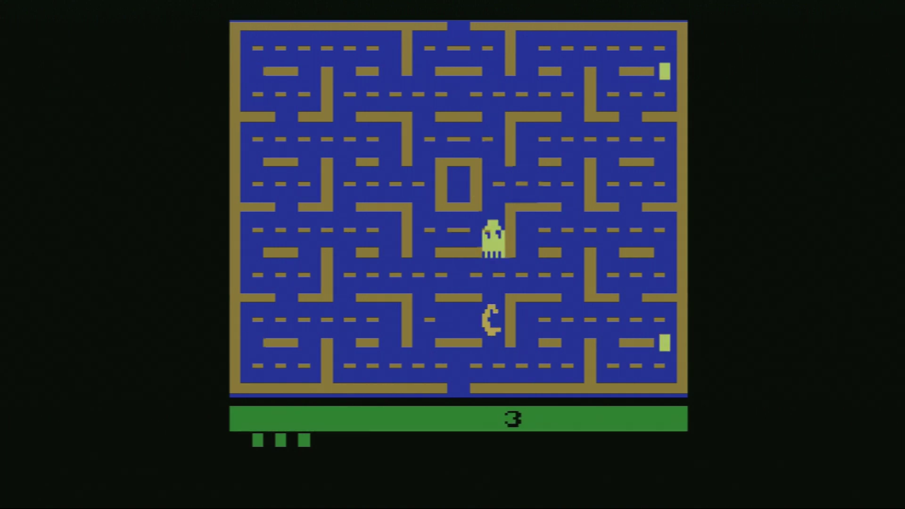
key("Down")
key("Left")
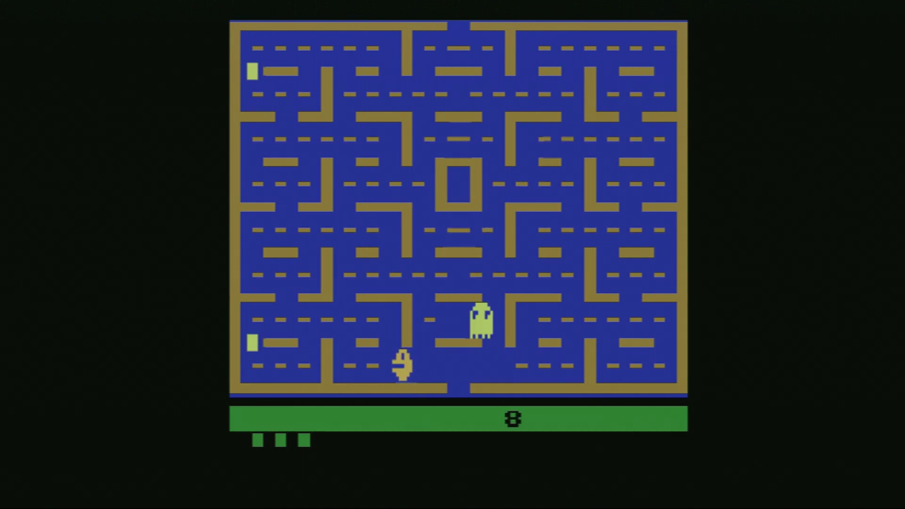
key("Up")
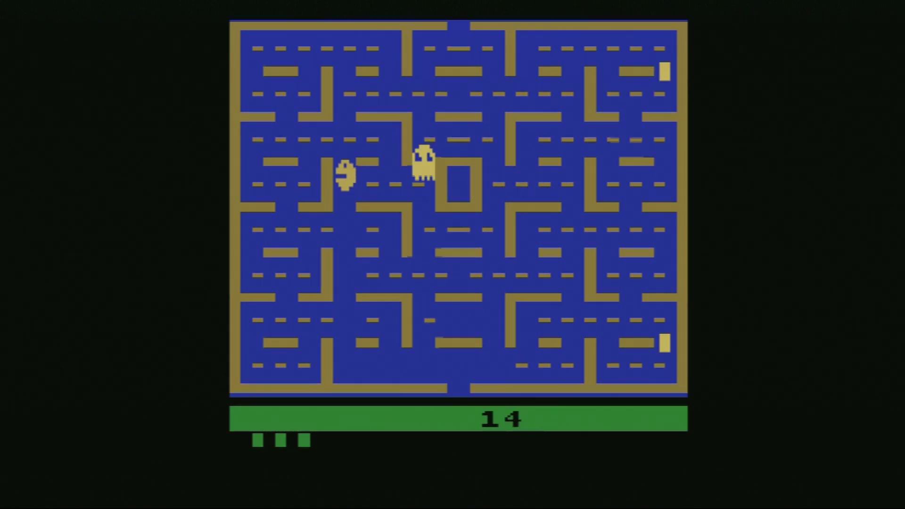
key("Right")
key("Down")
key("Down")
key("Down")
key("Down")
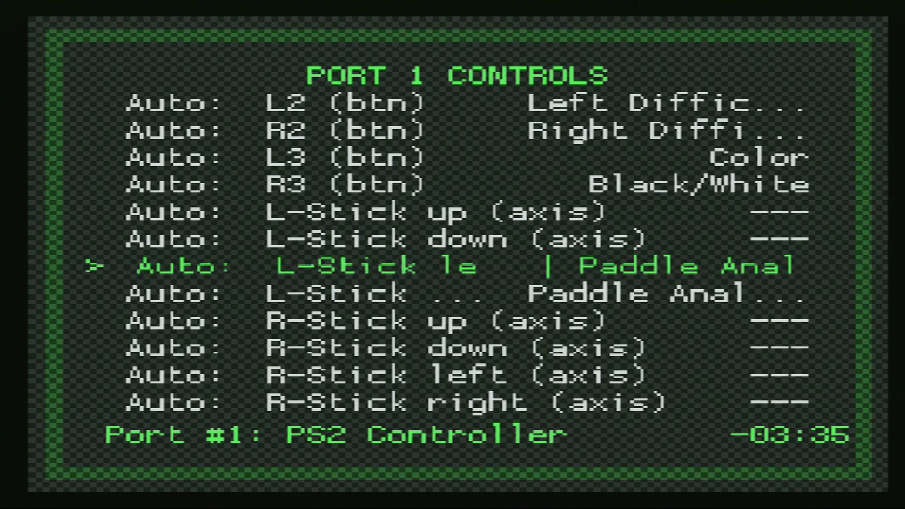
- Move down one Port 1 mapping row, then steer Pac-Man through the upper rows to the power pellet
key("Down")
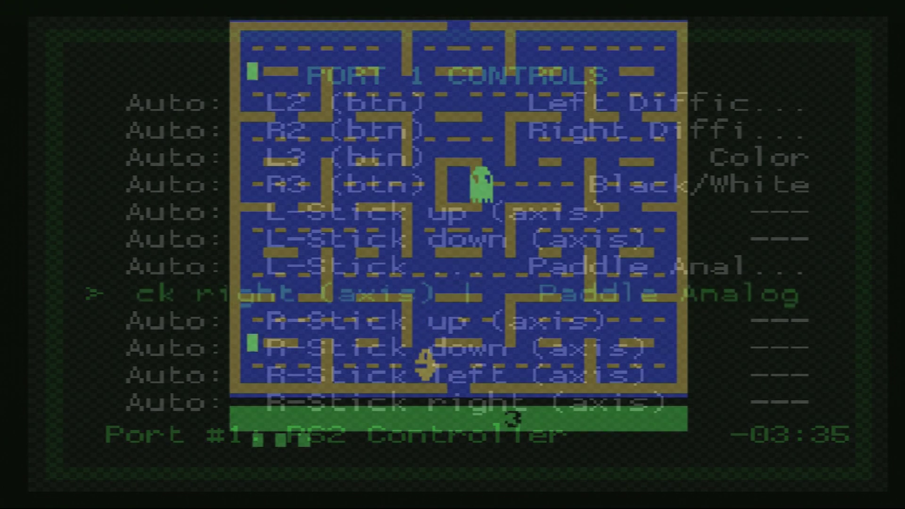
key("Up")
key("Left")
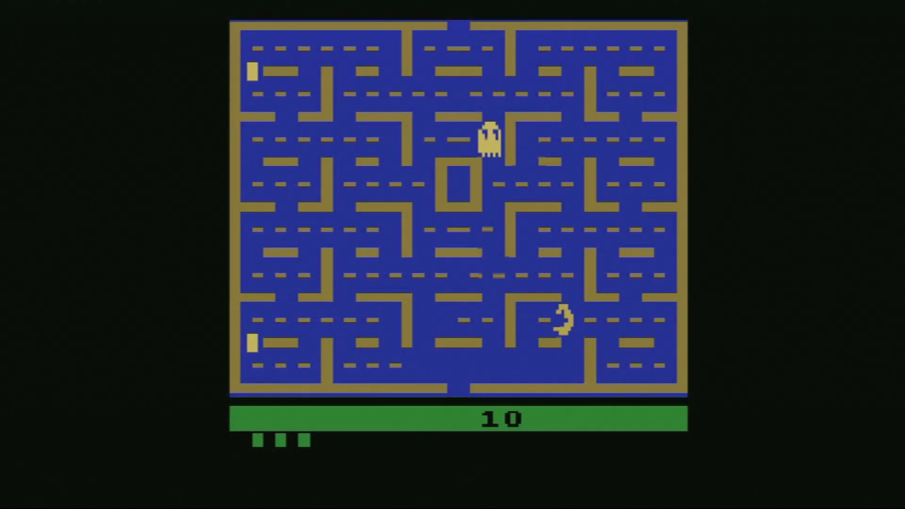
key("Right")
key("Down")
key("Right")
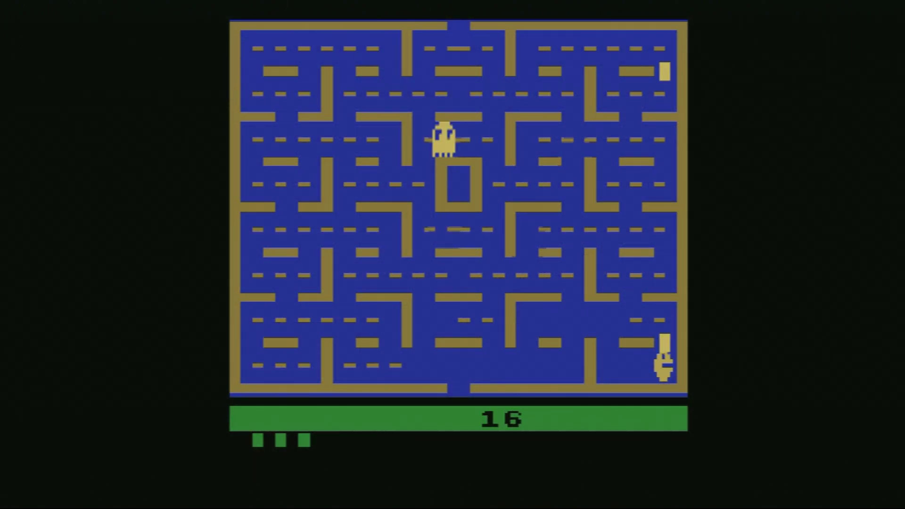
key("Up")
key("Left")
key("Up")
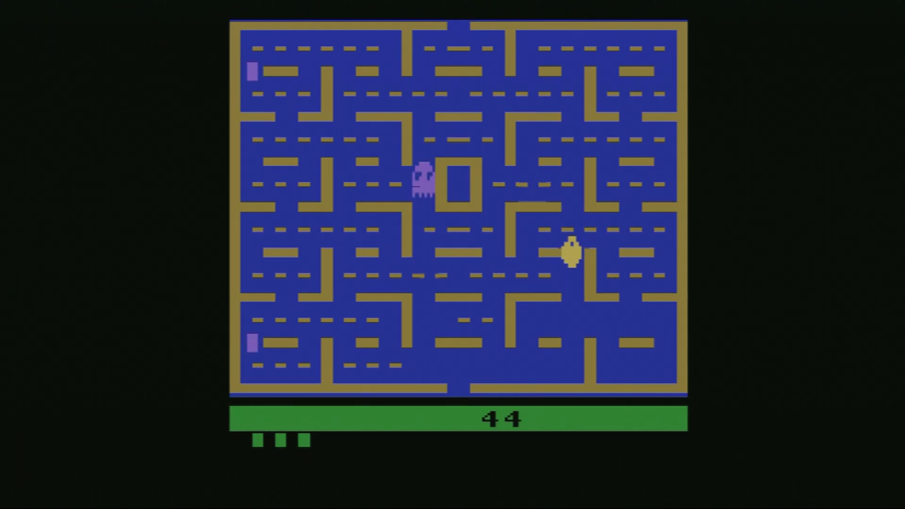
- Run Pac-Man left along the middle row and eat the frightened ghost
key("Left")
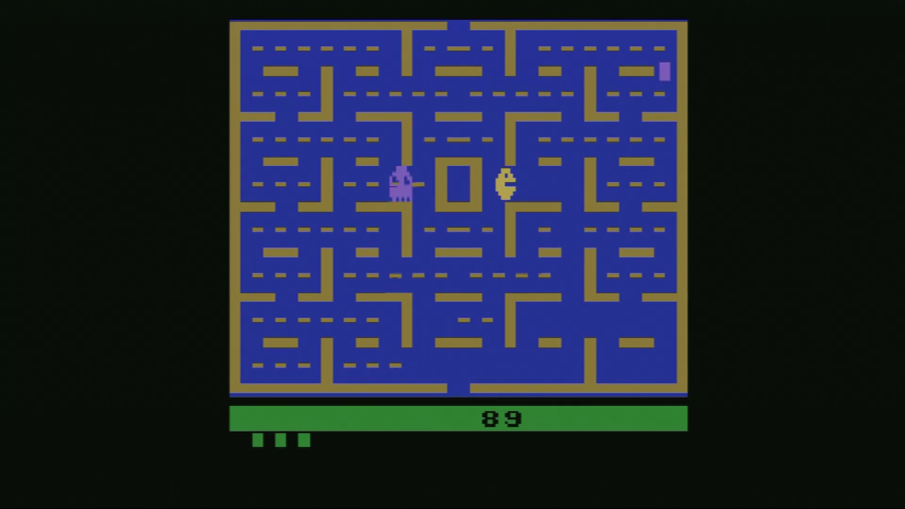
key("Down")
key("Left")
key("Up")
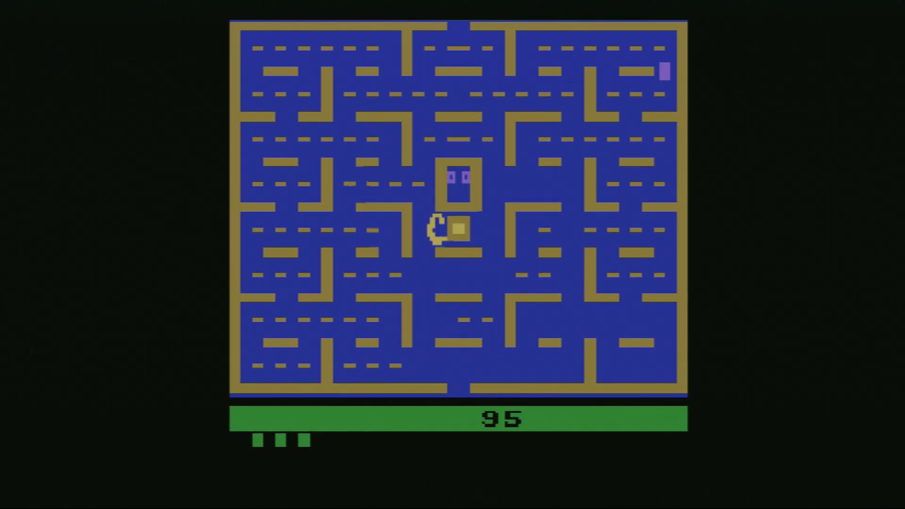
key("Down")
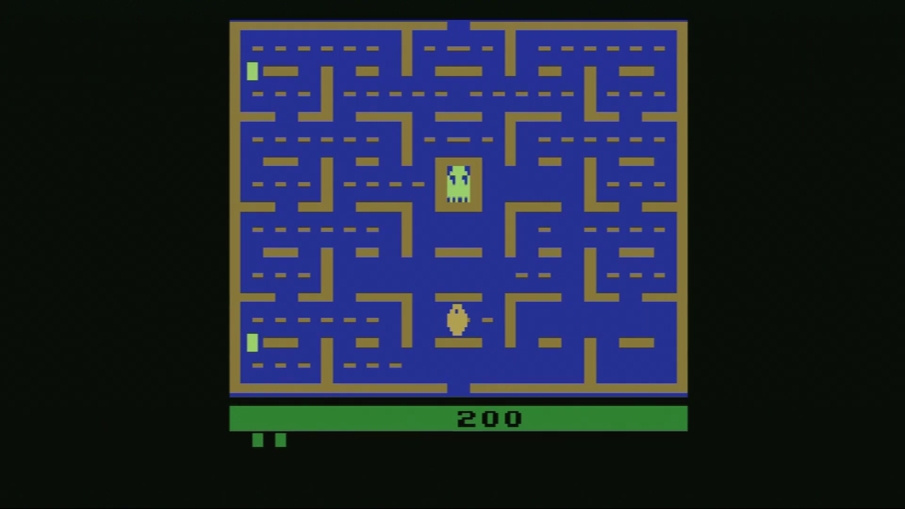
- Eat dots across the lower maze and down to the bottom row, raising the score to 217
key("Up")
key("Left")
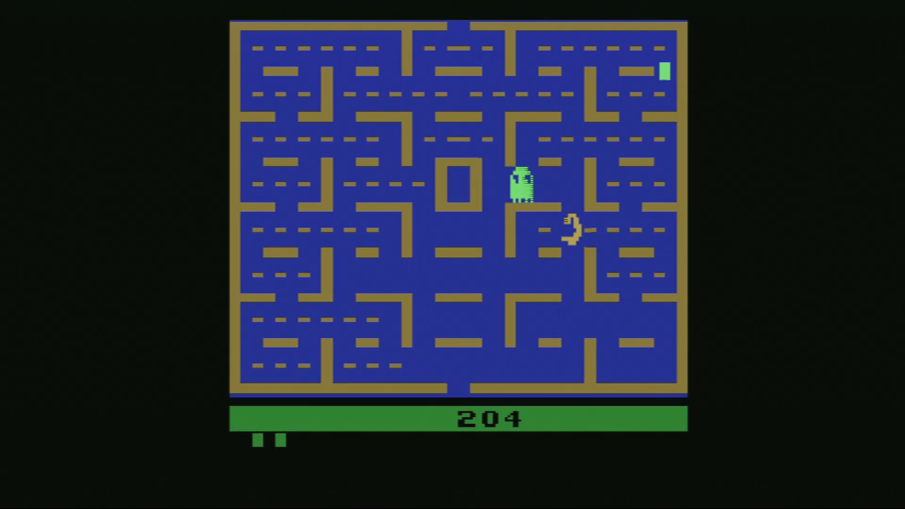
key("Right")
key("Down")
key("Left")
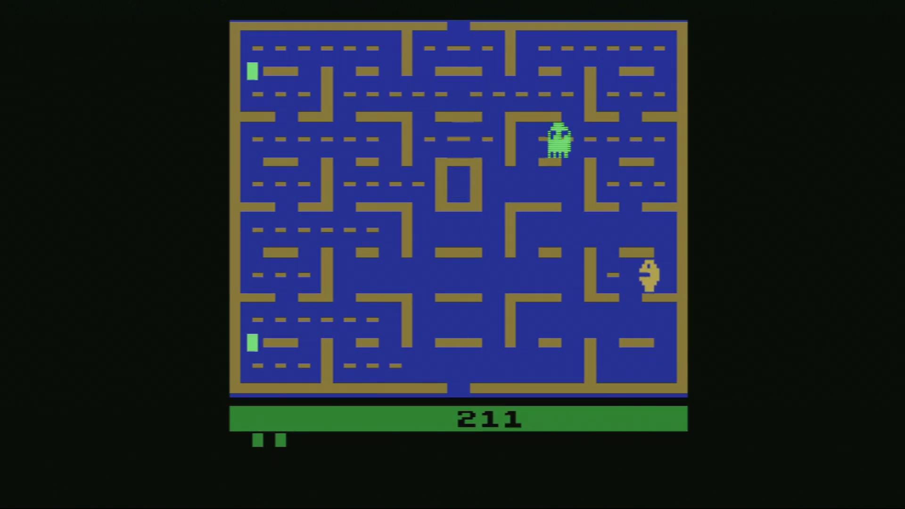
key("Right")
key("Left")
key("Down")
key("Left")
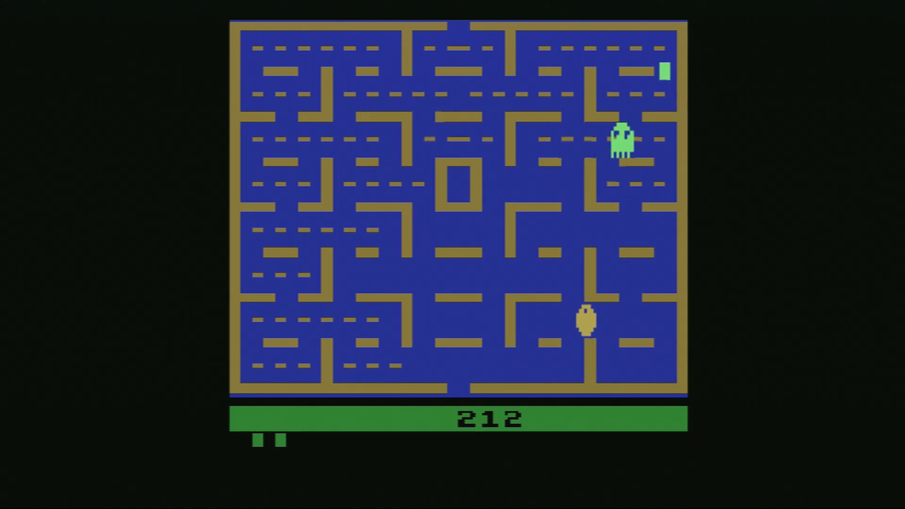
key("Down")
key("Left")
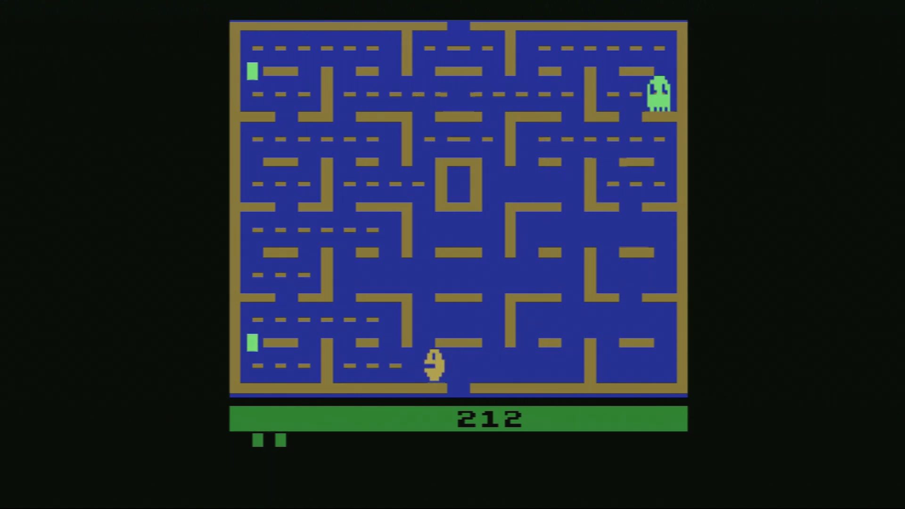
key("Up")
key("Right")
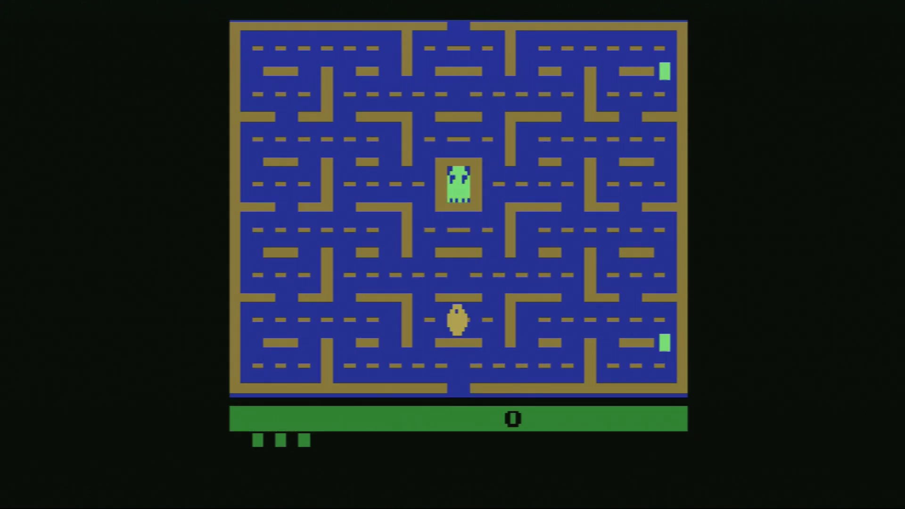
- Pause with F1, set core option Interframe Blending to Ghosting (65%), and resume Pac-Man
key("F1")
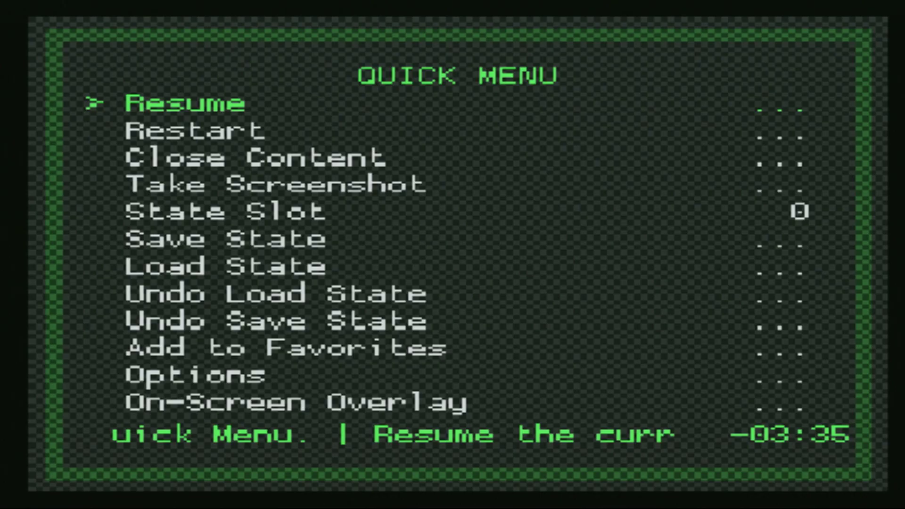
key("Down")
key("Down")
key("Down")
key("Down")
key("Down")
key("Down")
key("Down")
key("Down")
key("Down")
key("Down")
key("Down")
key("Down")
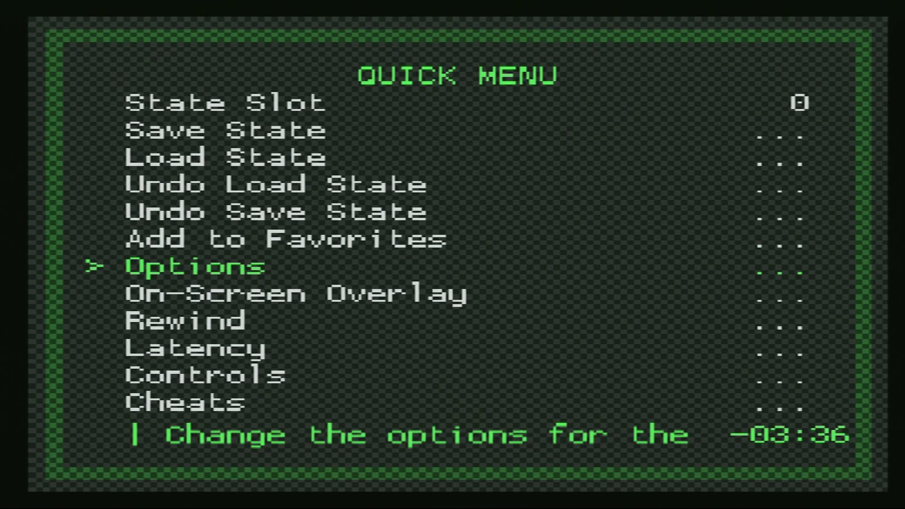
key("Up")
key("Up")
key("Return")
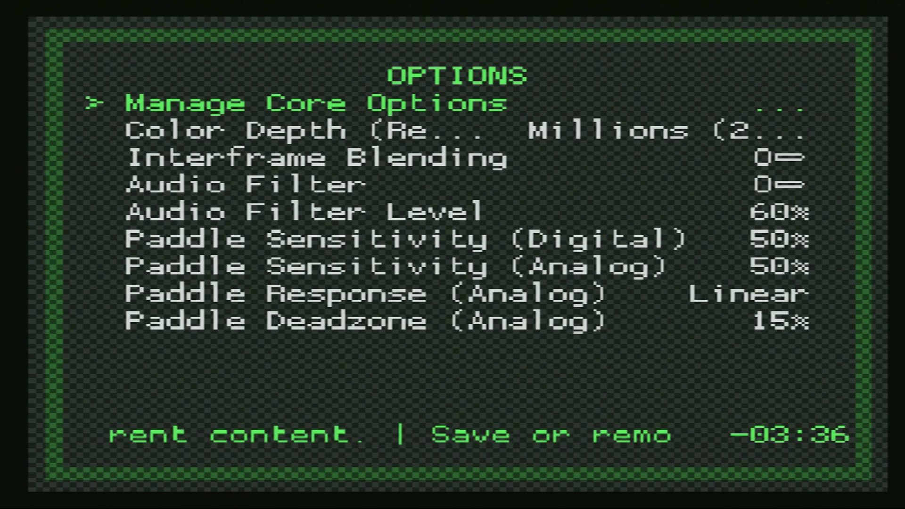
key("Down")
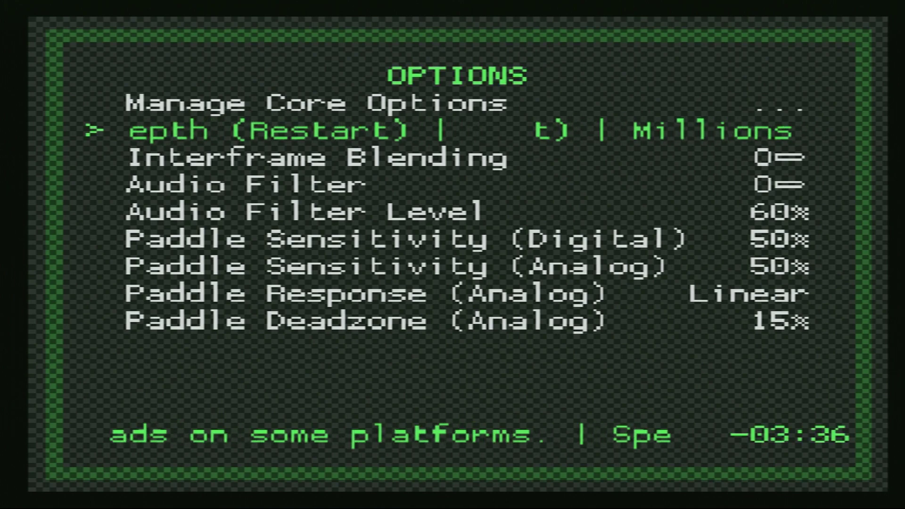
key("Down")
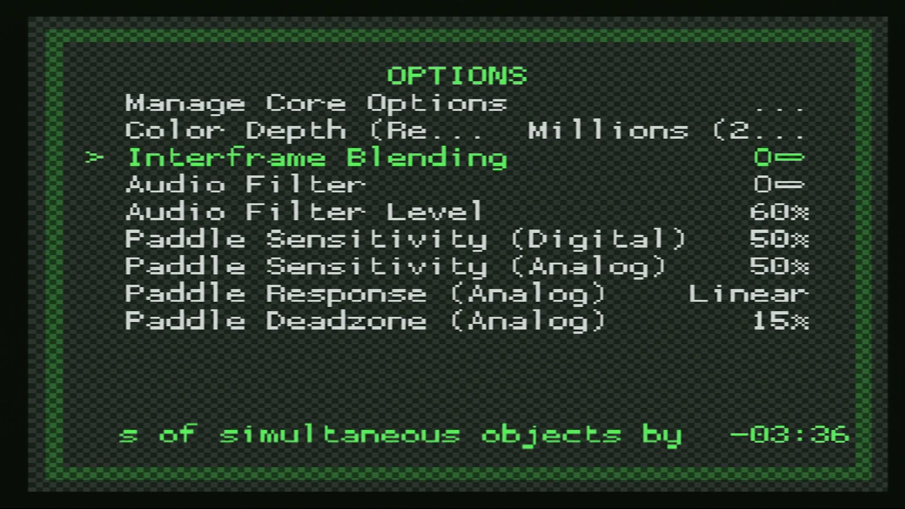
key("Return")
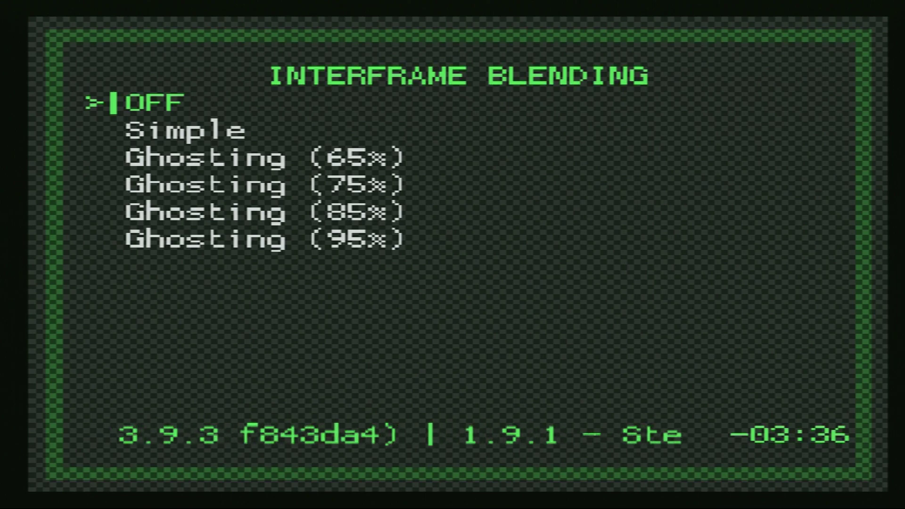
key("Down")
key("Down")
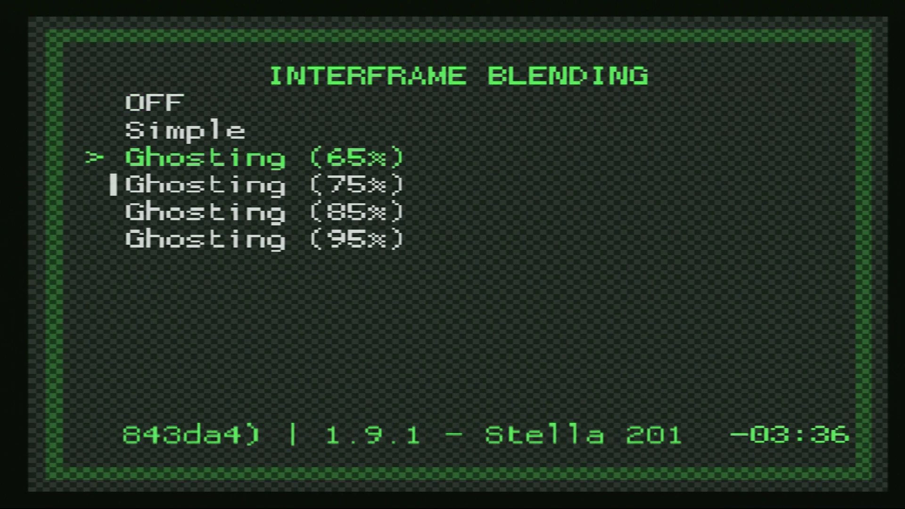
key("Return")
key("BackSpace")
key("BackSpace")
key("Return")
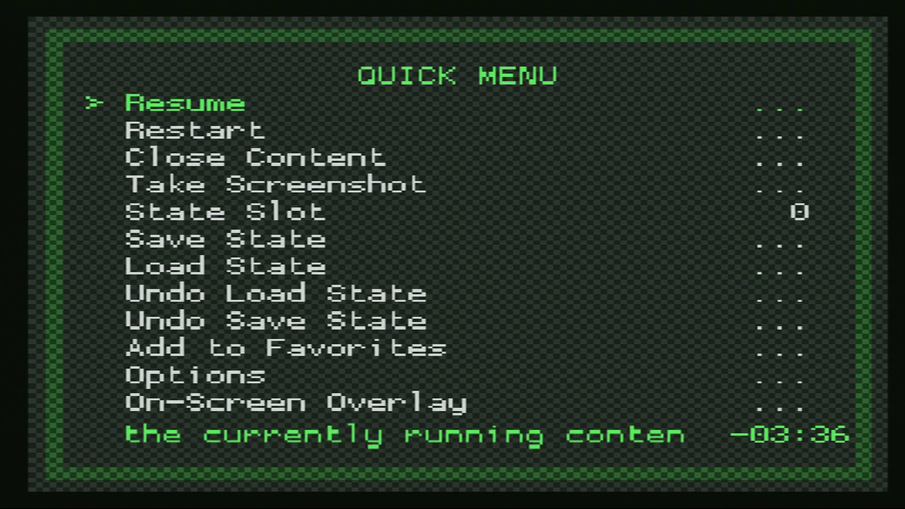
key("Return")
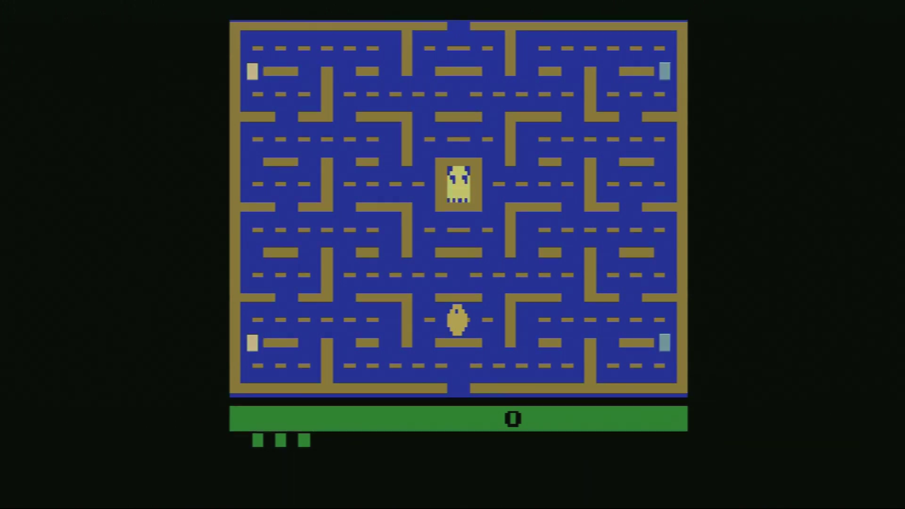
- Steer Pac-Man left along the bottom and up the left column to the top row
key("Left")
key("Down")
key("Left")
key("Up")
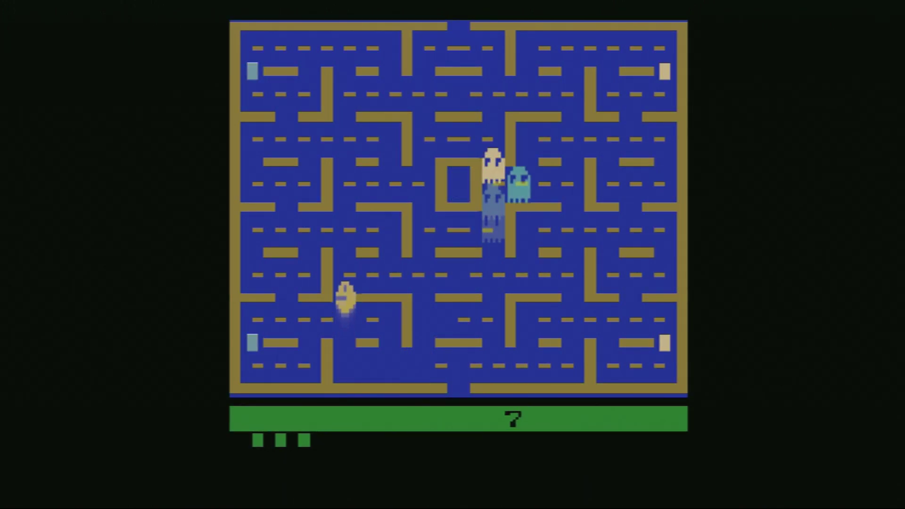
key("Right")
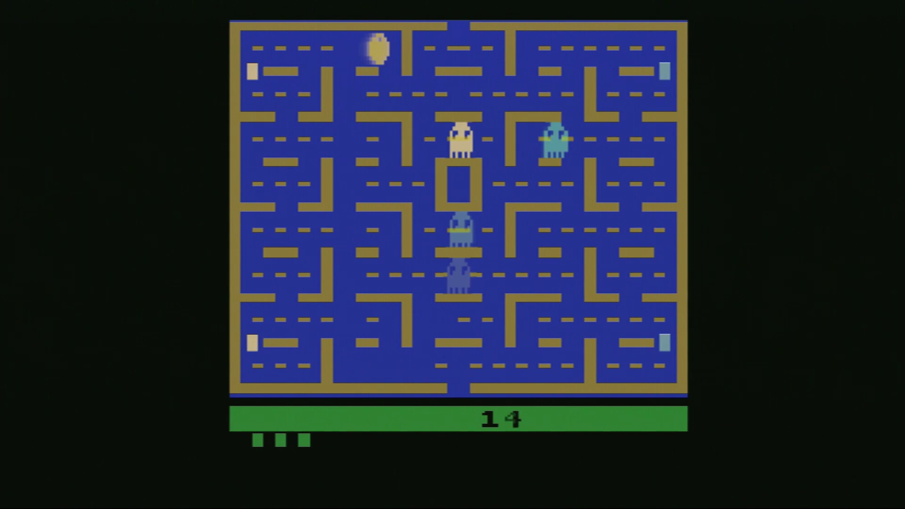
key("Down")
key("Left")
key("Up")
key("Left")
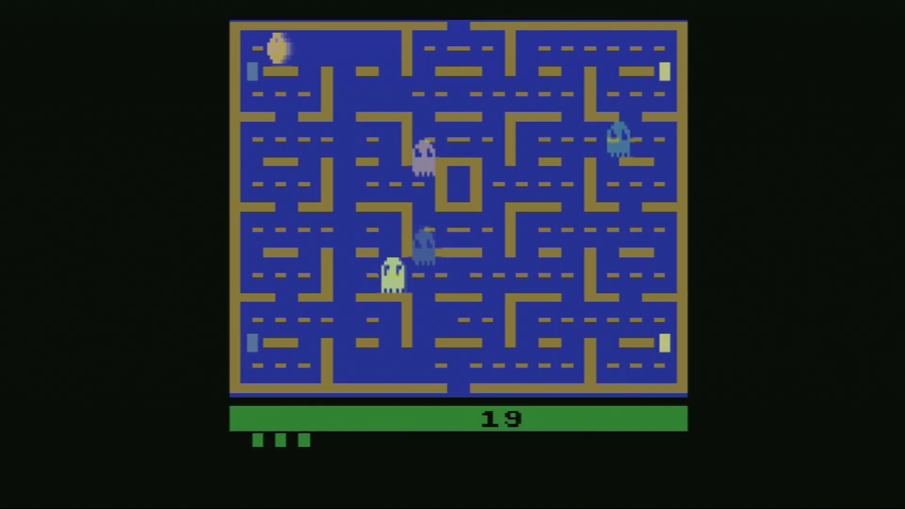
- Weave Pac-Man right and left between the second and top rows eating dots
key("Right")
key("Down")
key("Left")
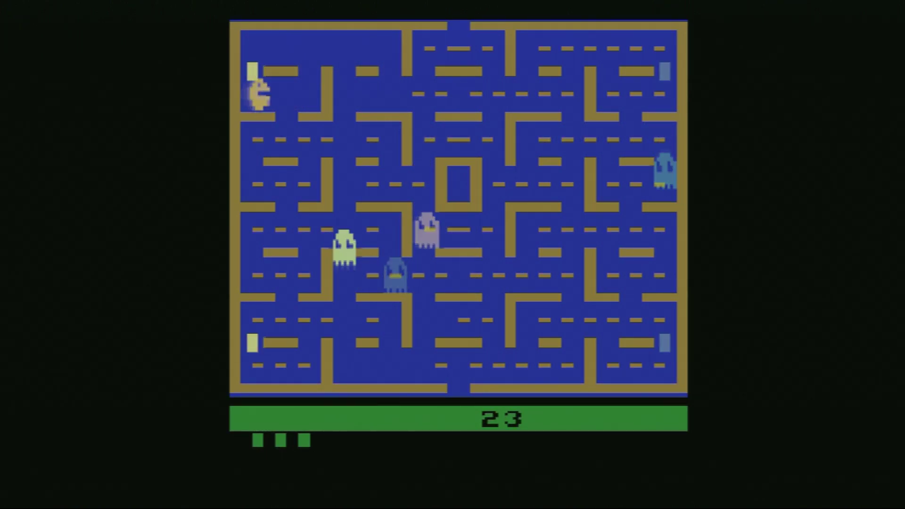
key("Right")
key("Up")
key("Right")
key("Down")
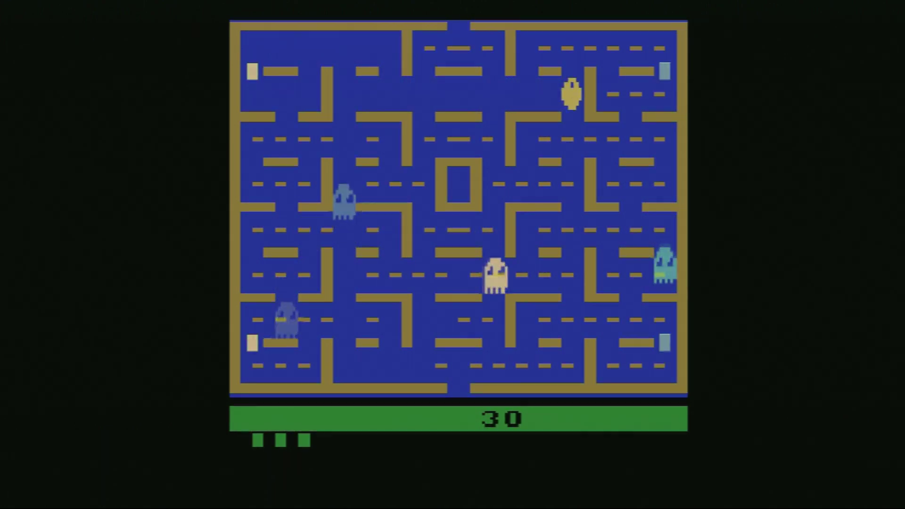
- Keep reversing Pac-Man along the top and second rows, bringing the score to 39
key("Up")
key("Left")
key("Right")
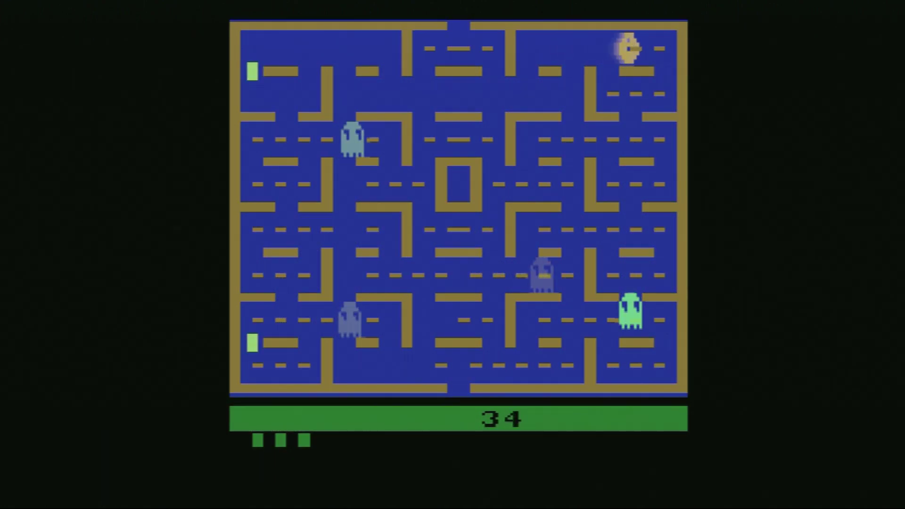
key("Left")
key("Down")
key("Right")
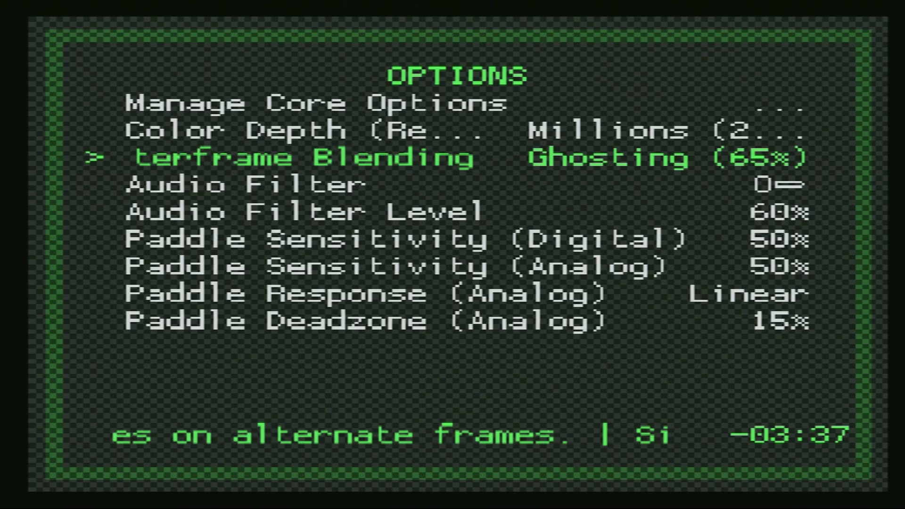
- Turn the audio filter on and keep Audio Filter Level at 60%
key("Down")
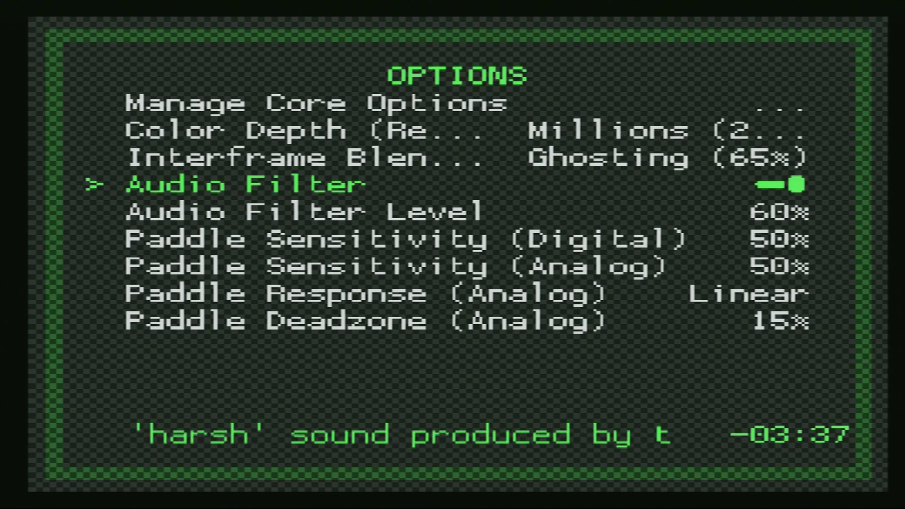
key("Down")
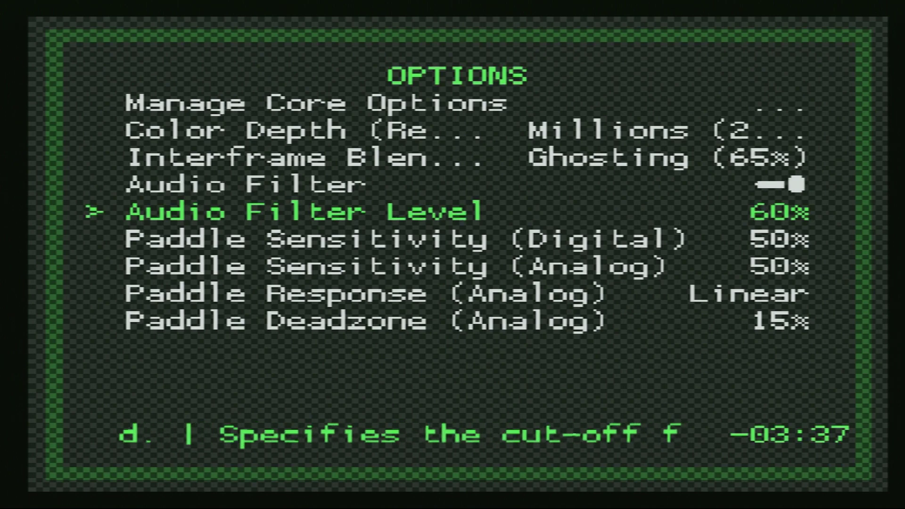
key("Return")
key("Down")
key("Down")
key("Down")
key("Down")
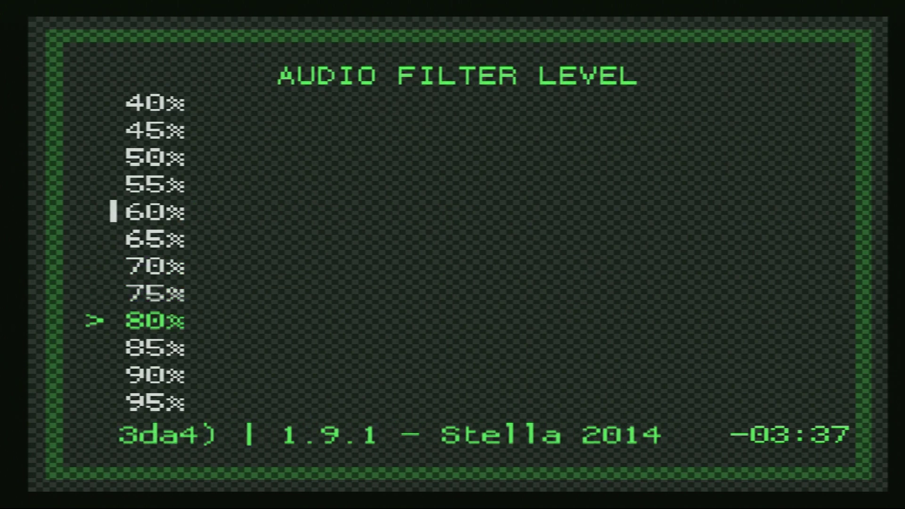
key("Down")
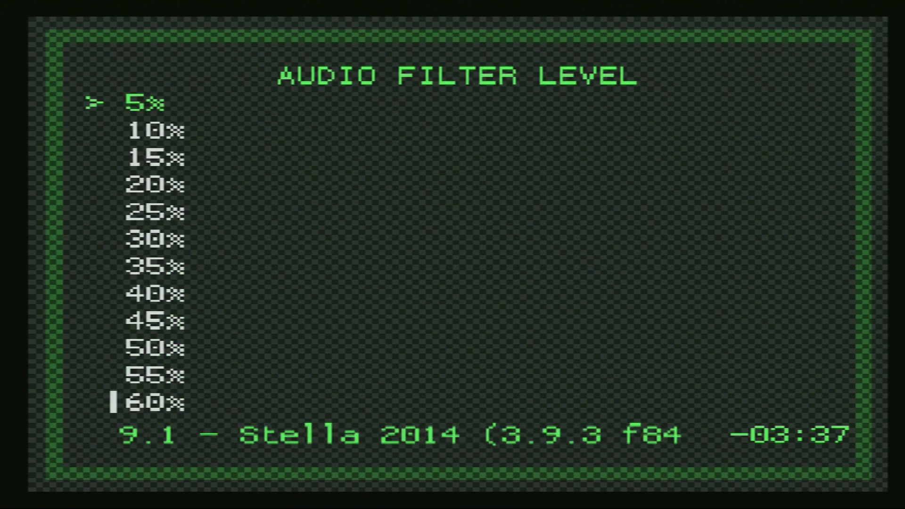
key("BackSpace")
- Review the paddle sensitivity, response and 15% deadzone settings, then scroll back up to colour depth
key("Down")
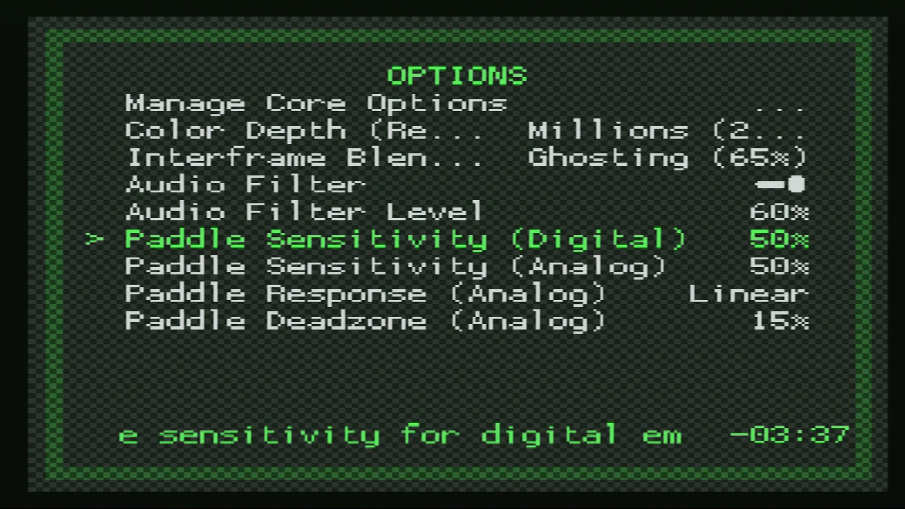
key("Down")
key("Down")
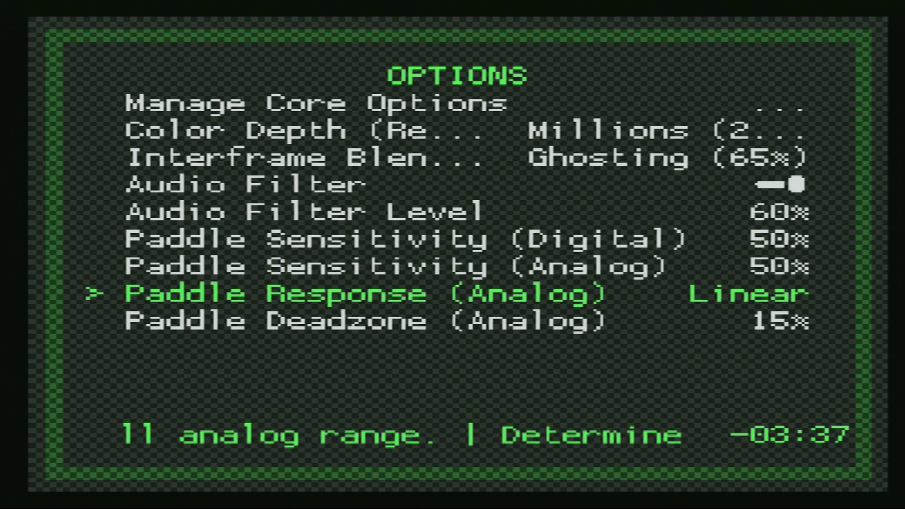
key("Down")
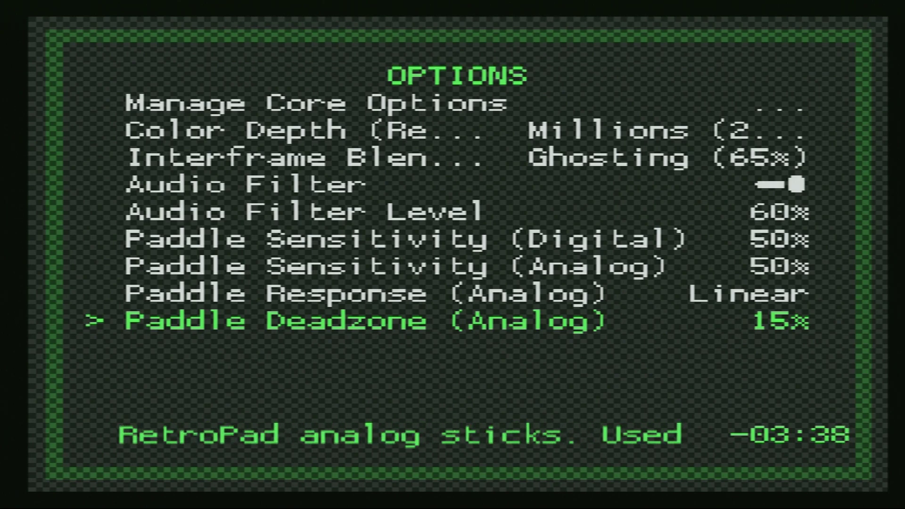
key("Up")
key("Up")
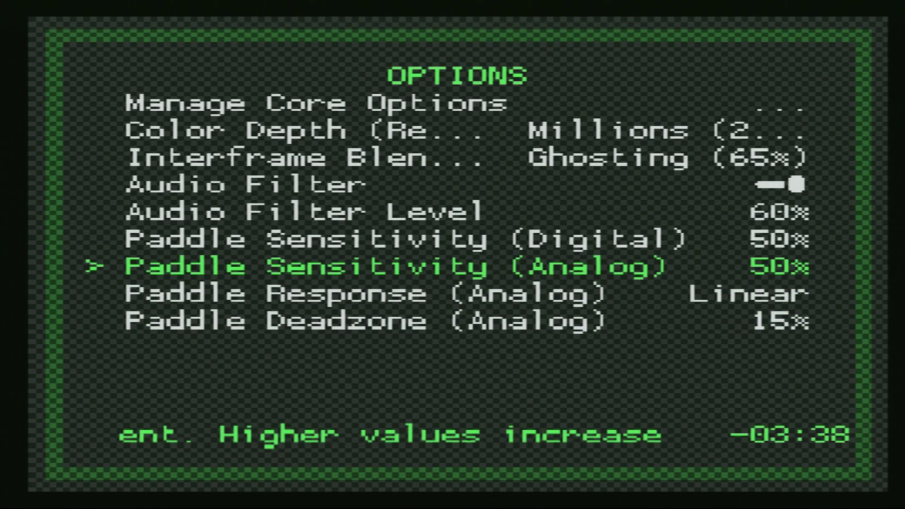
key("Down")
key("Down")
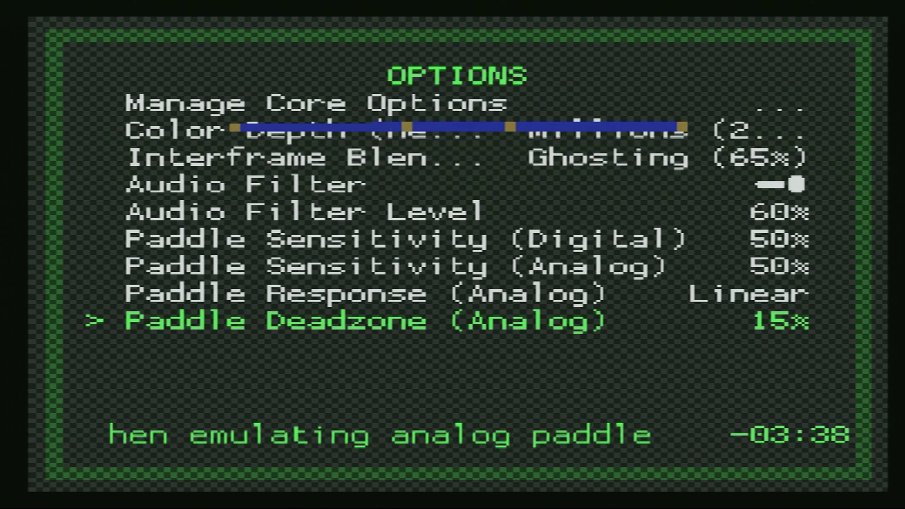
key("Up")
key("Up")
key("Up")
key("Up")
key("Up")
key("Up")
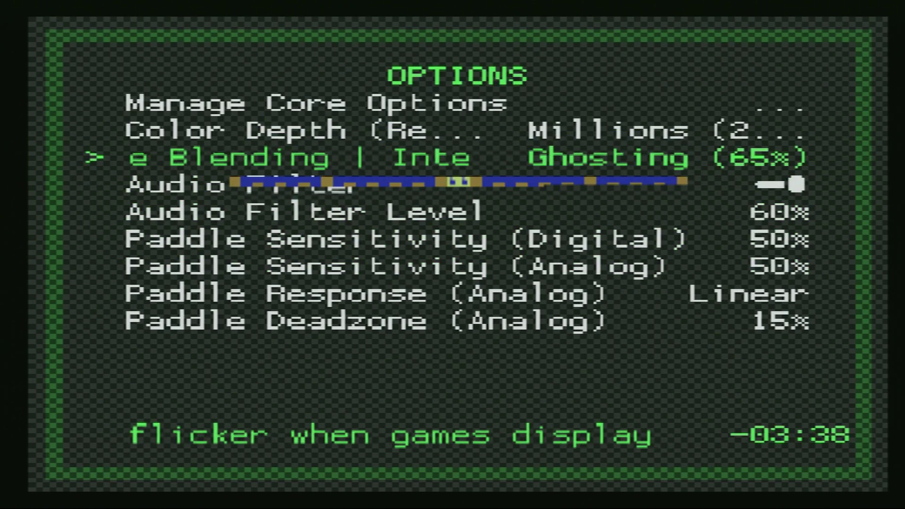
key("Up")
key("Down")
key("Down")
key("Down")
key("Down")
key("Down")
key("Down")
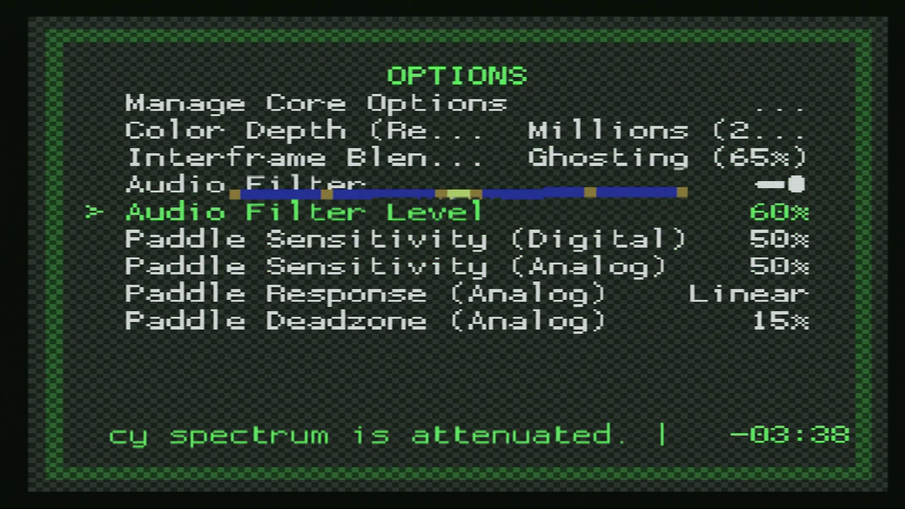
key("Up")
key("Up")
key("Up")
key("Up")
key("Up")
key("Up")
key("Up")
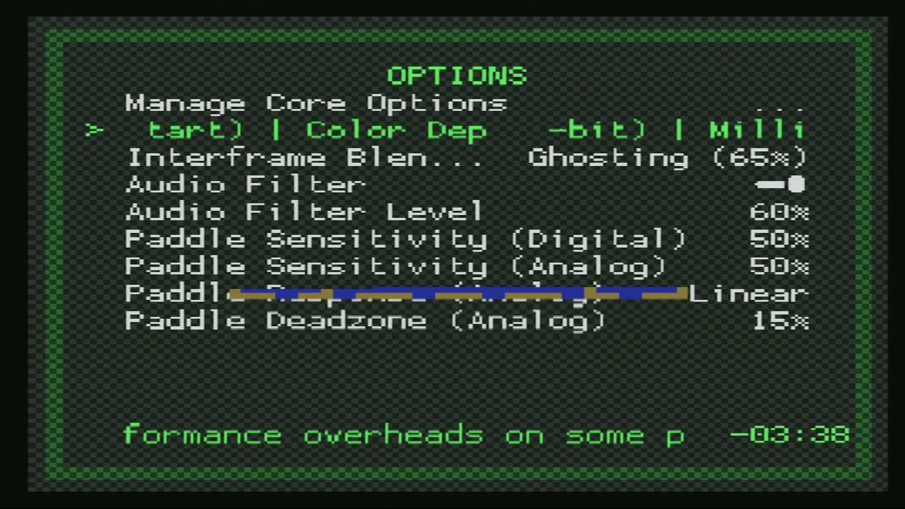
- Save the Pac-Man settings as core overrides for the Stella 2014 core
key("BackSpace")
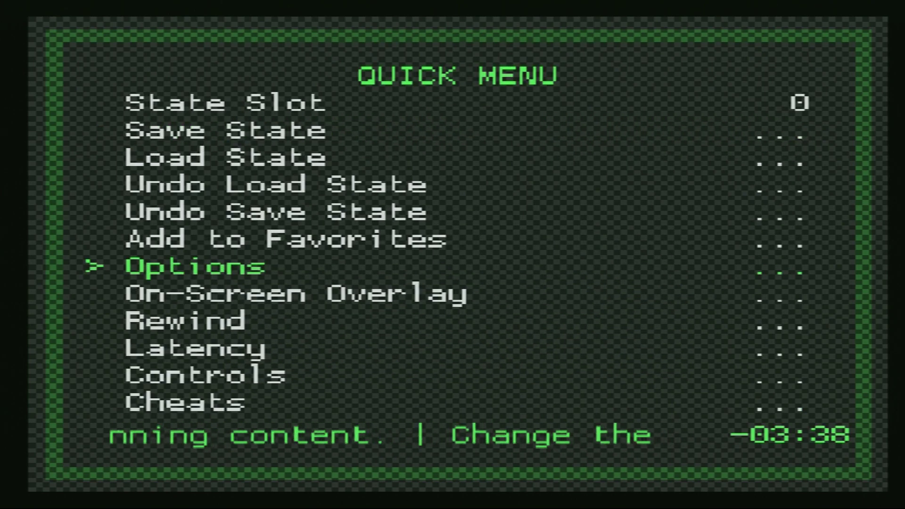
key("Down")
key("Down")
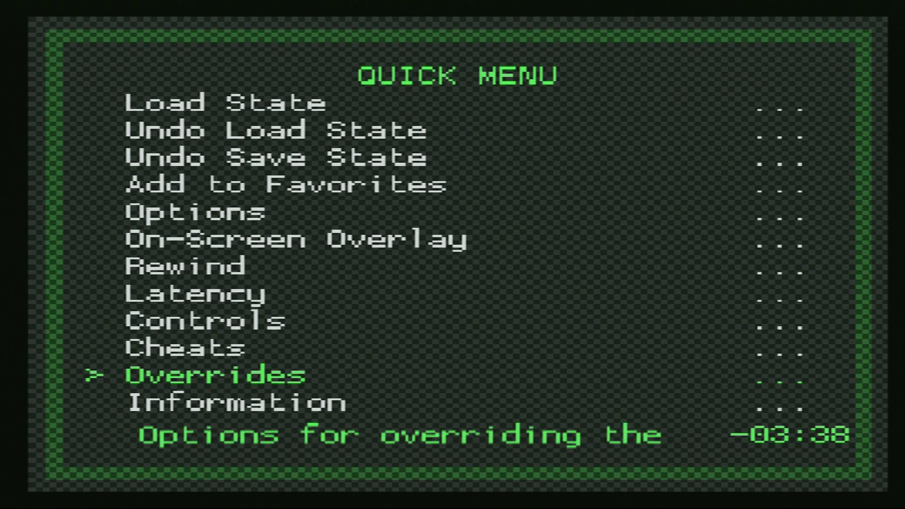
key("Return")
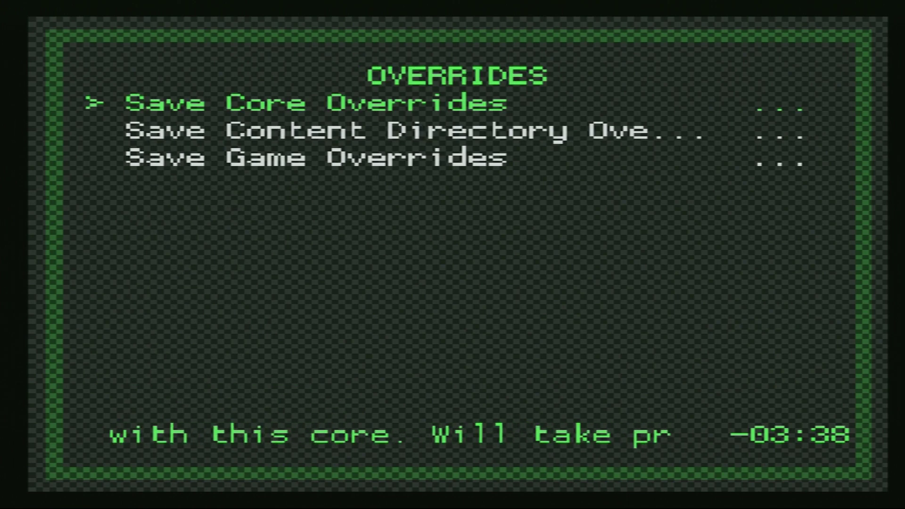
key("Return")
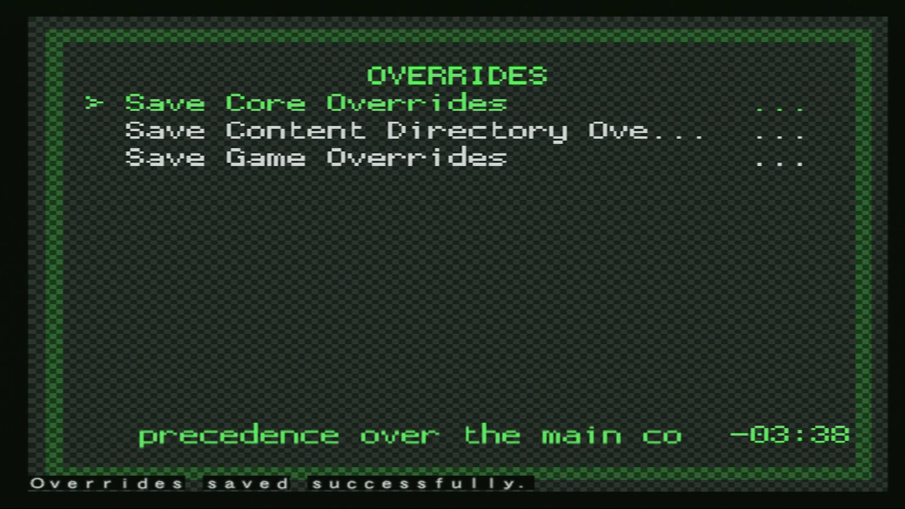